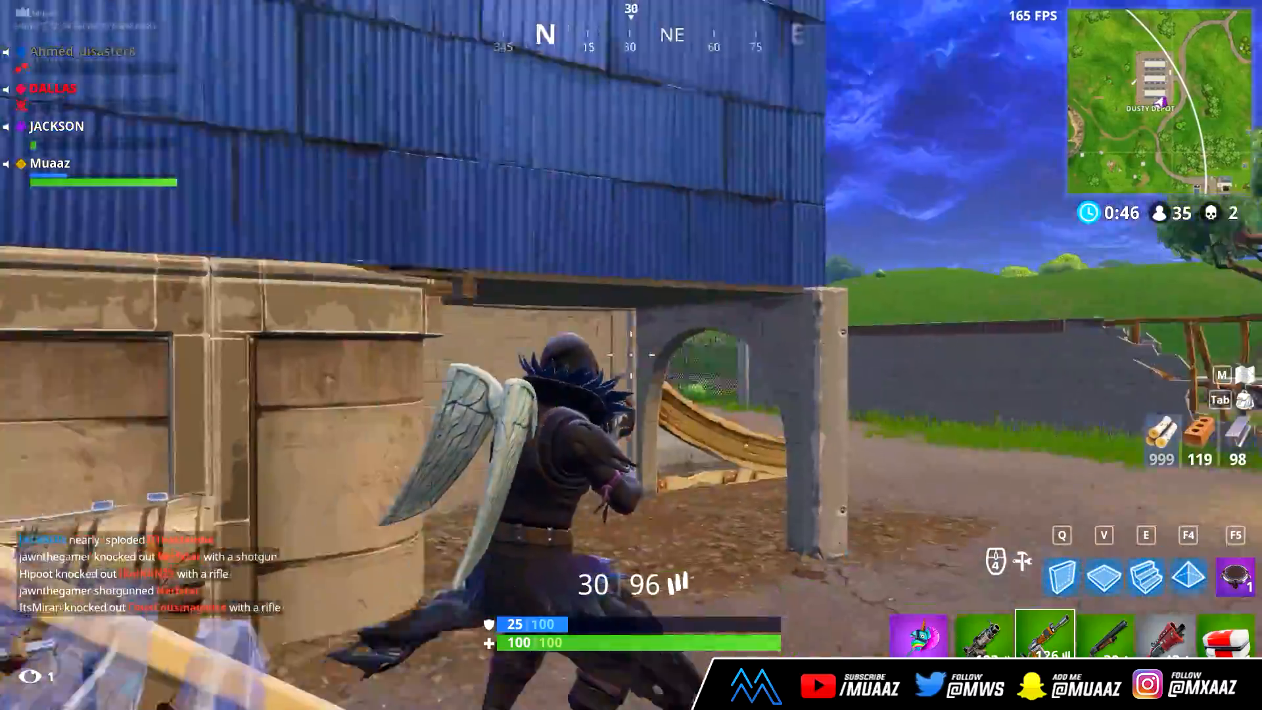
key("q")
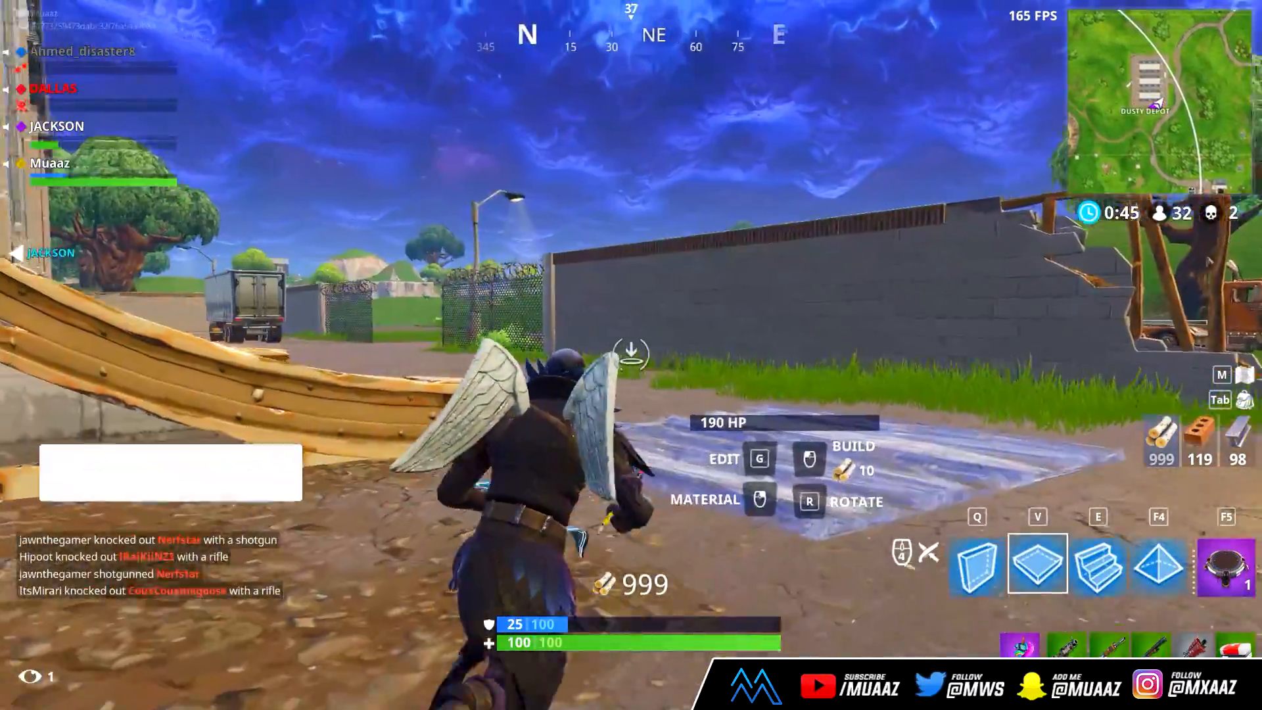
key("e")
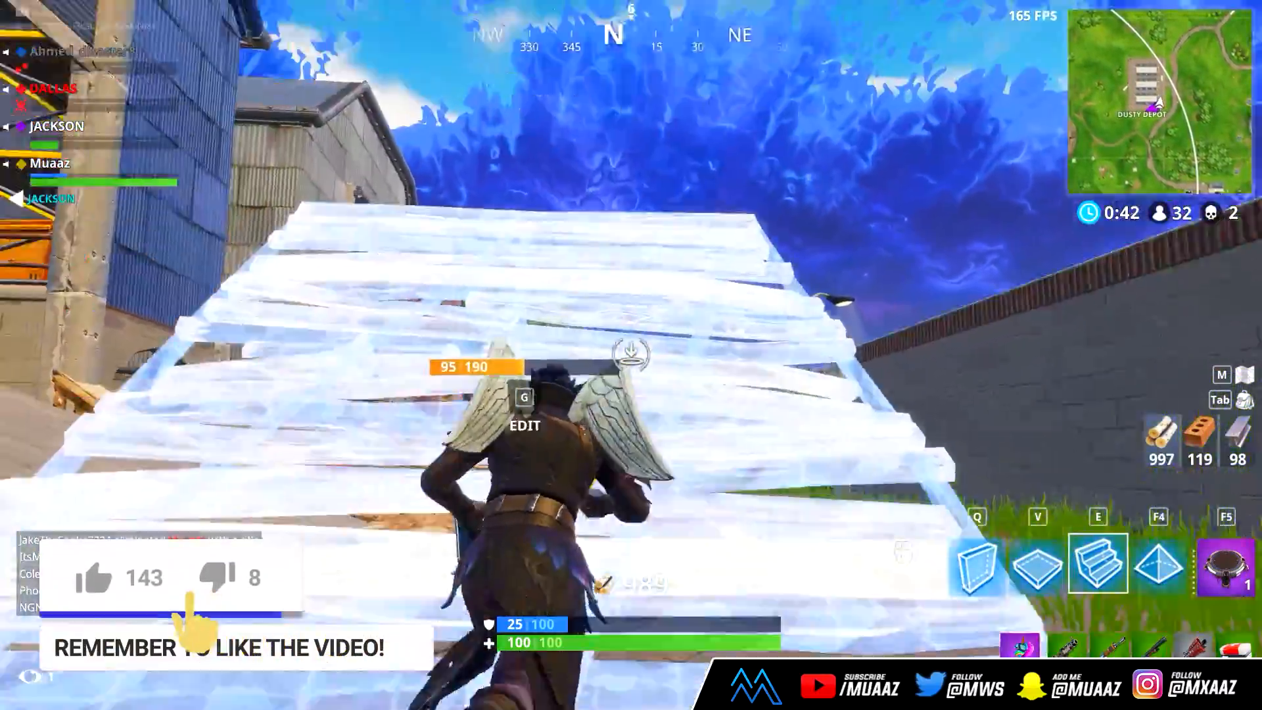
left_click(631, 354)
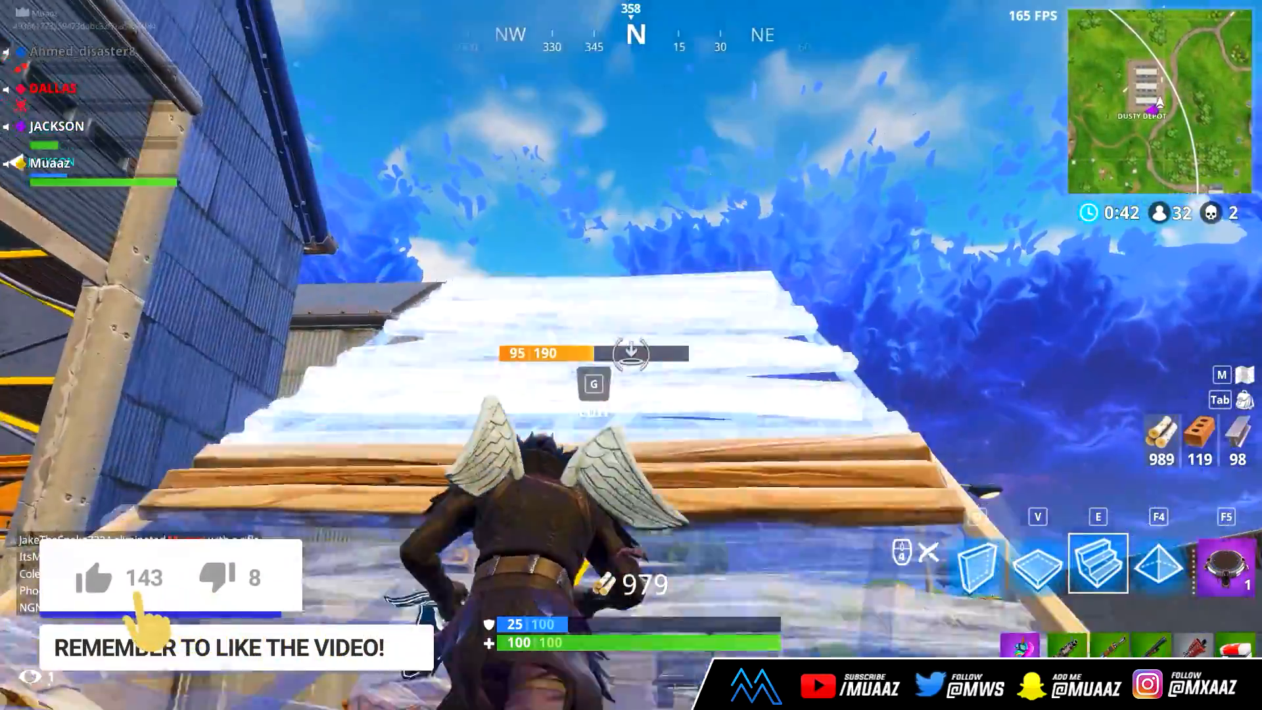
left_click(631, 354)
left_click(631, 355)
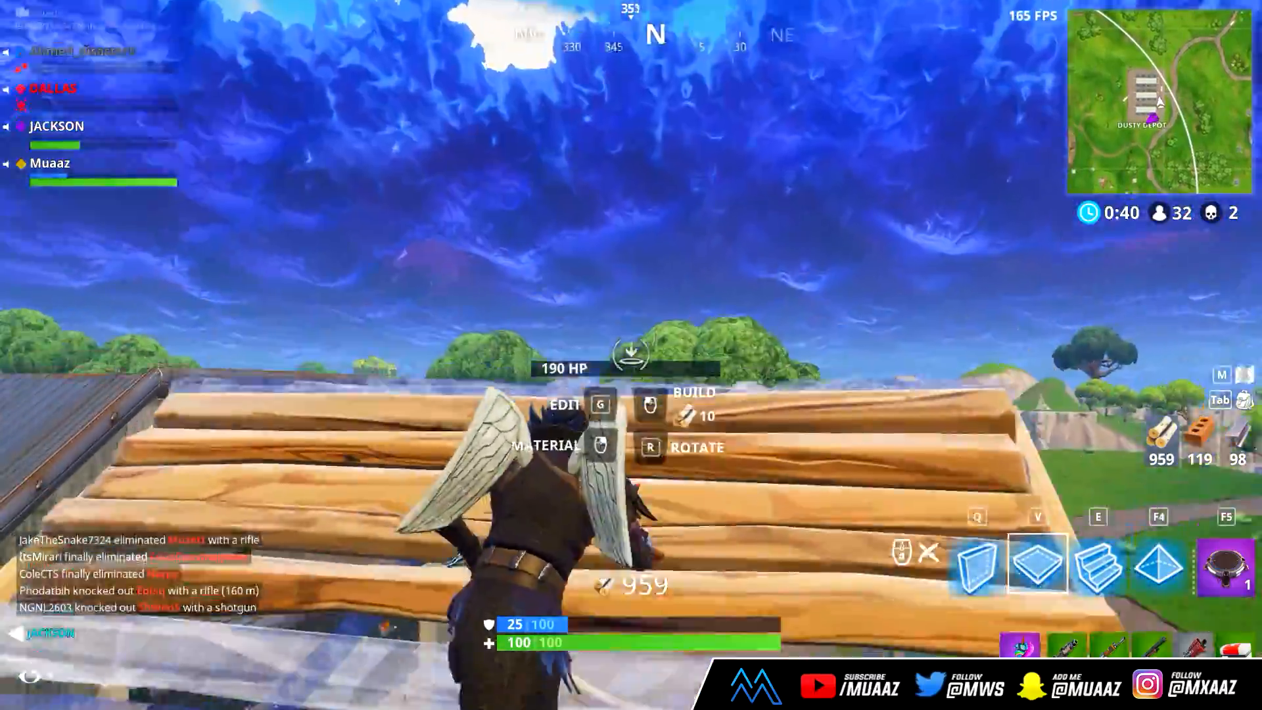
key("F4")
left_click(631, 354)
key("F5")
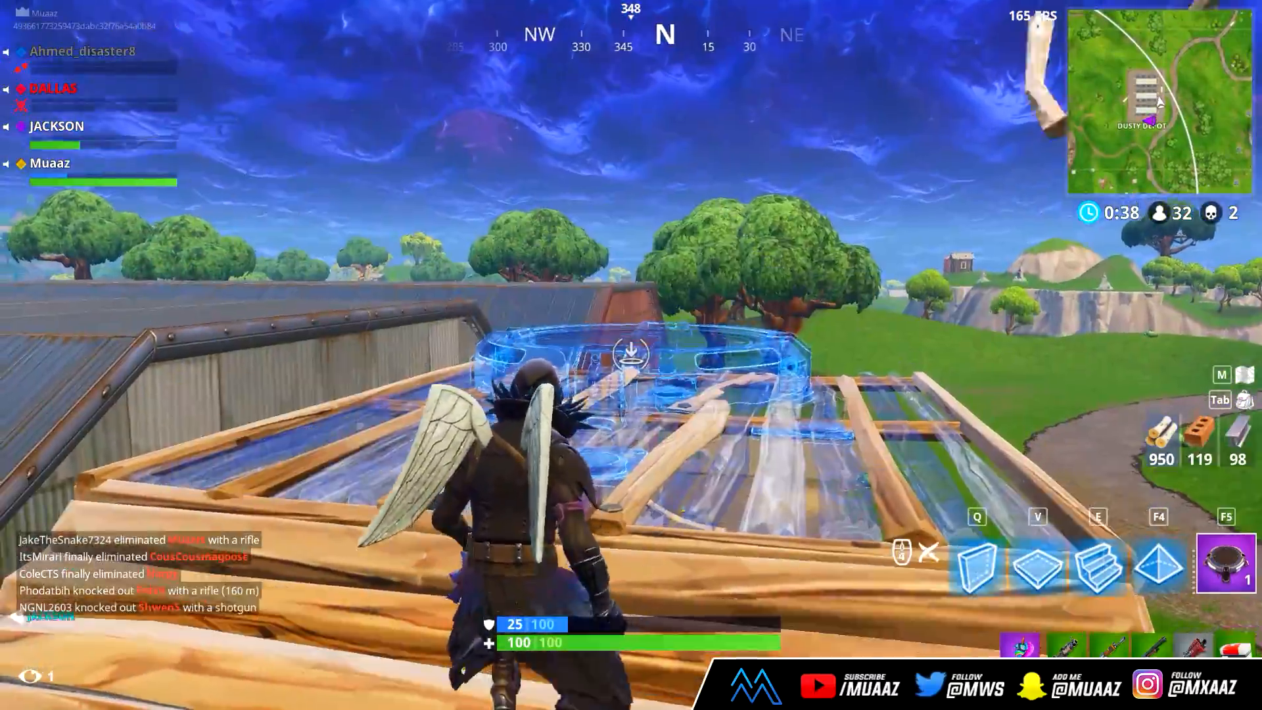
left_click(631, 355)
key("3")
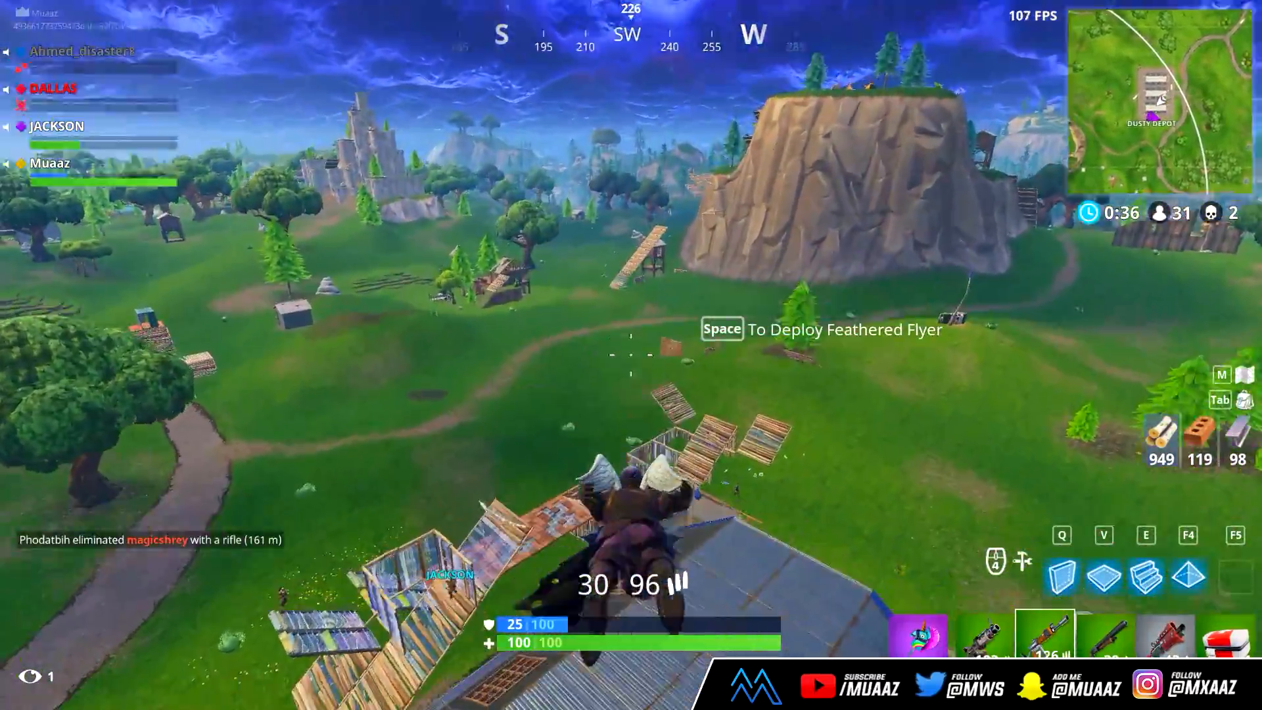
key("space")
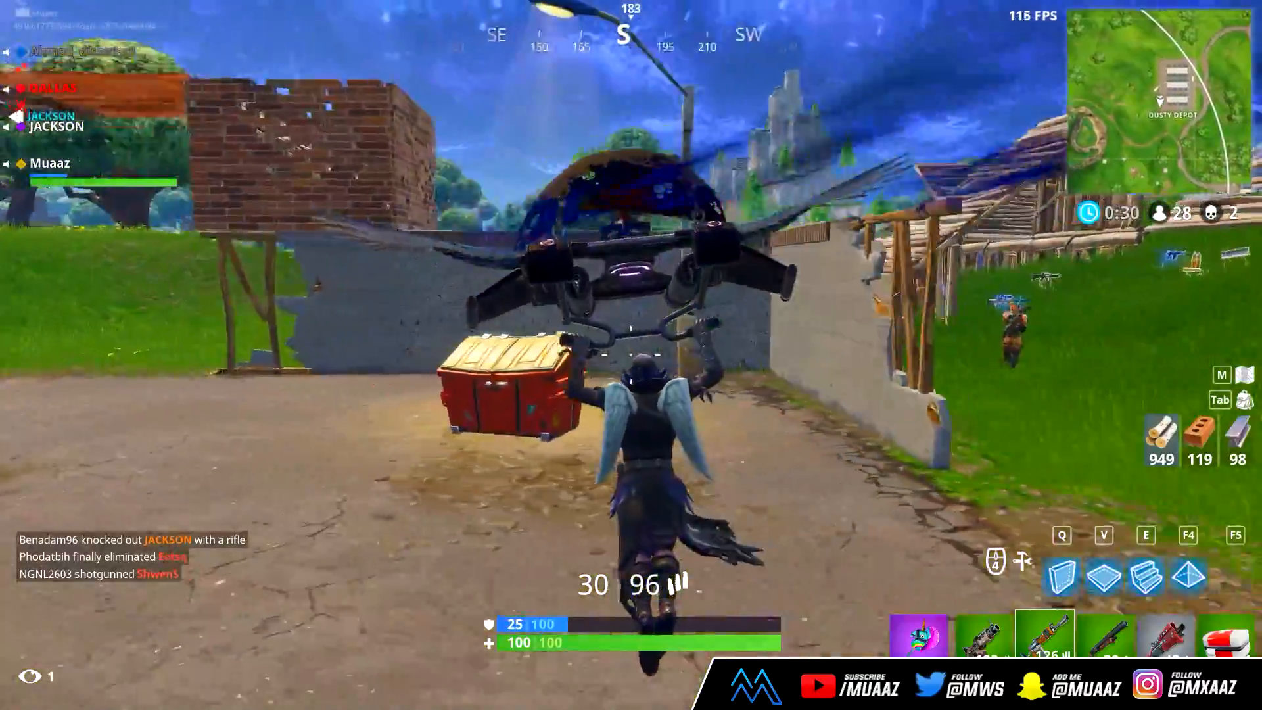
key("2")
left_click_drag(631, 354, 631, 355)
key("3")
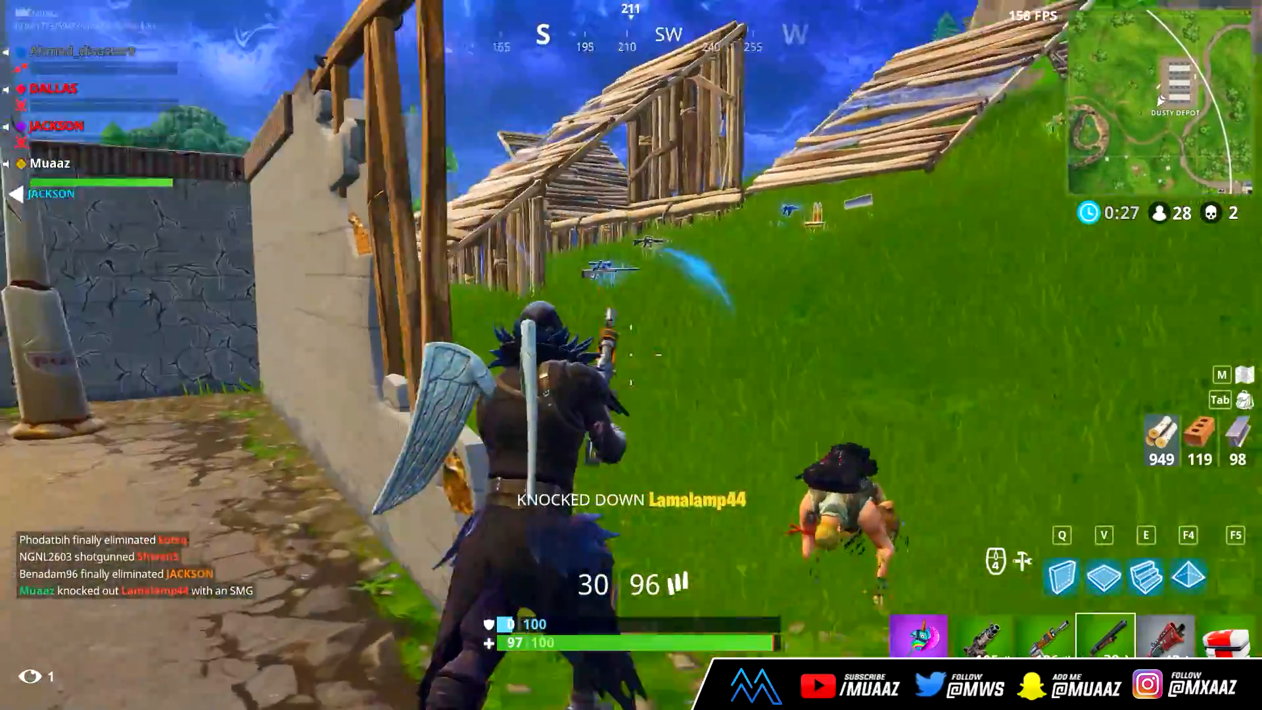
key("4")
left_click(631, 355)
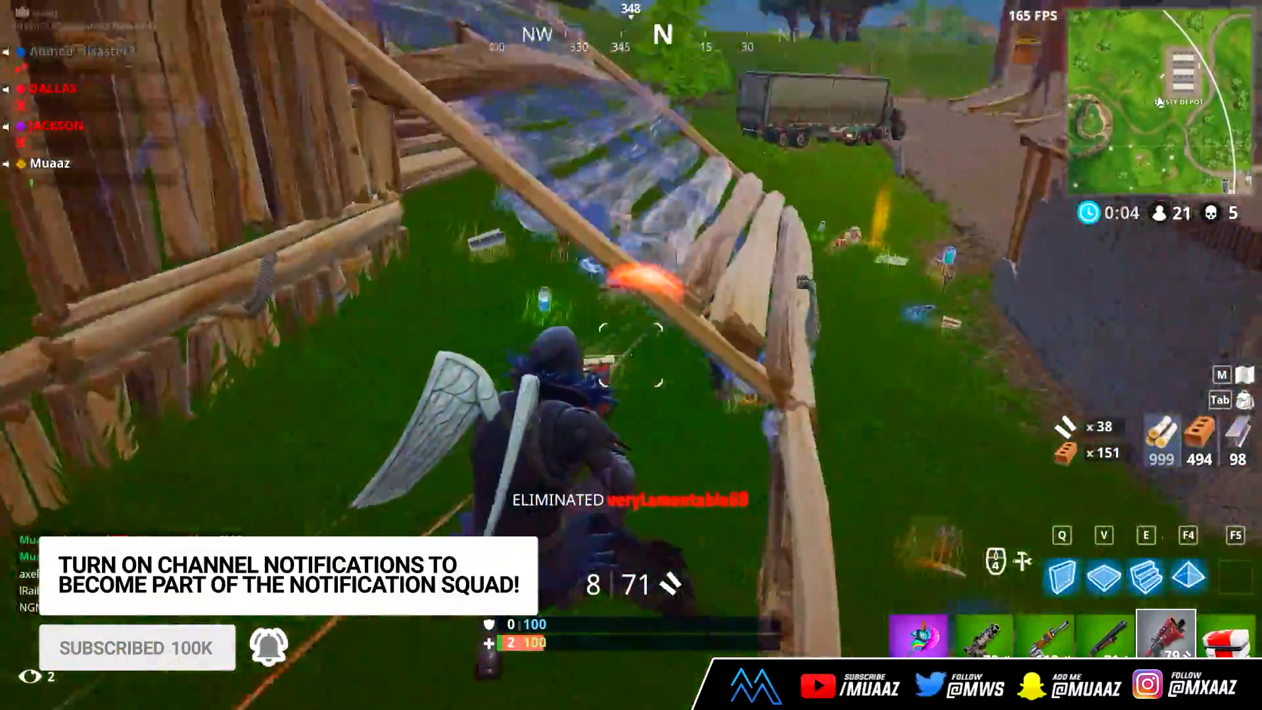
key("r")
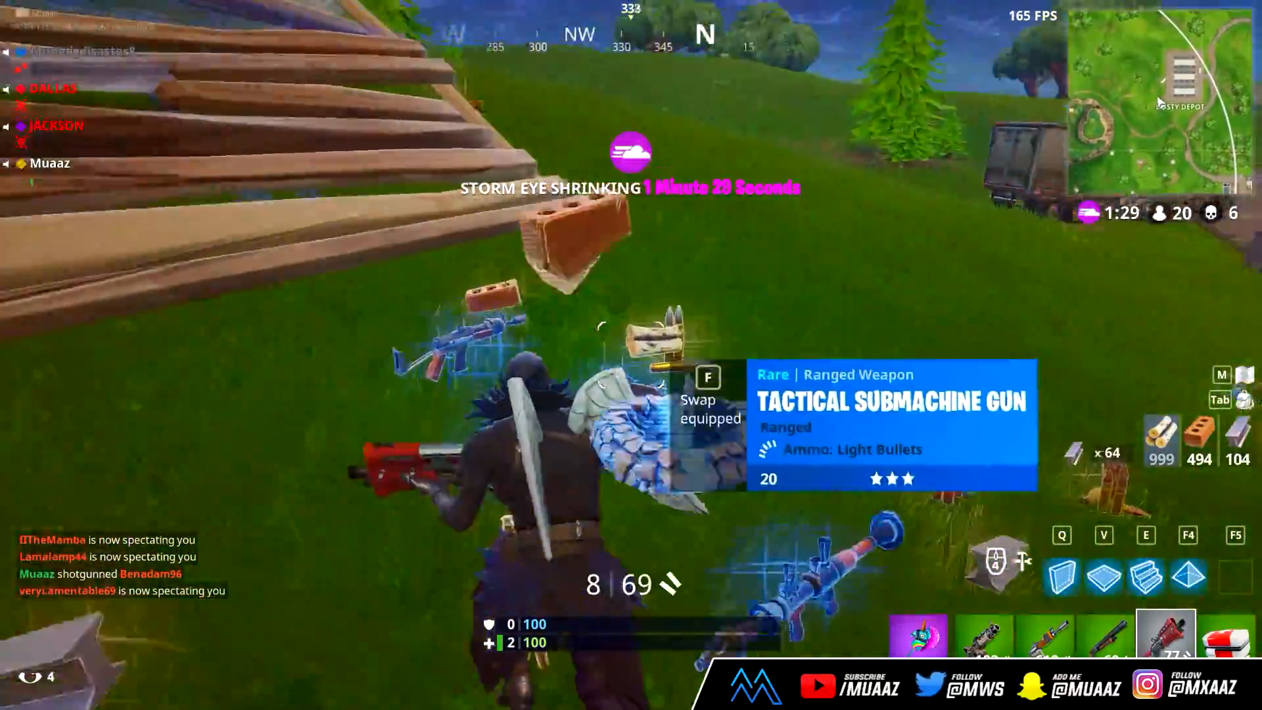
key("w")
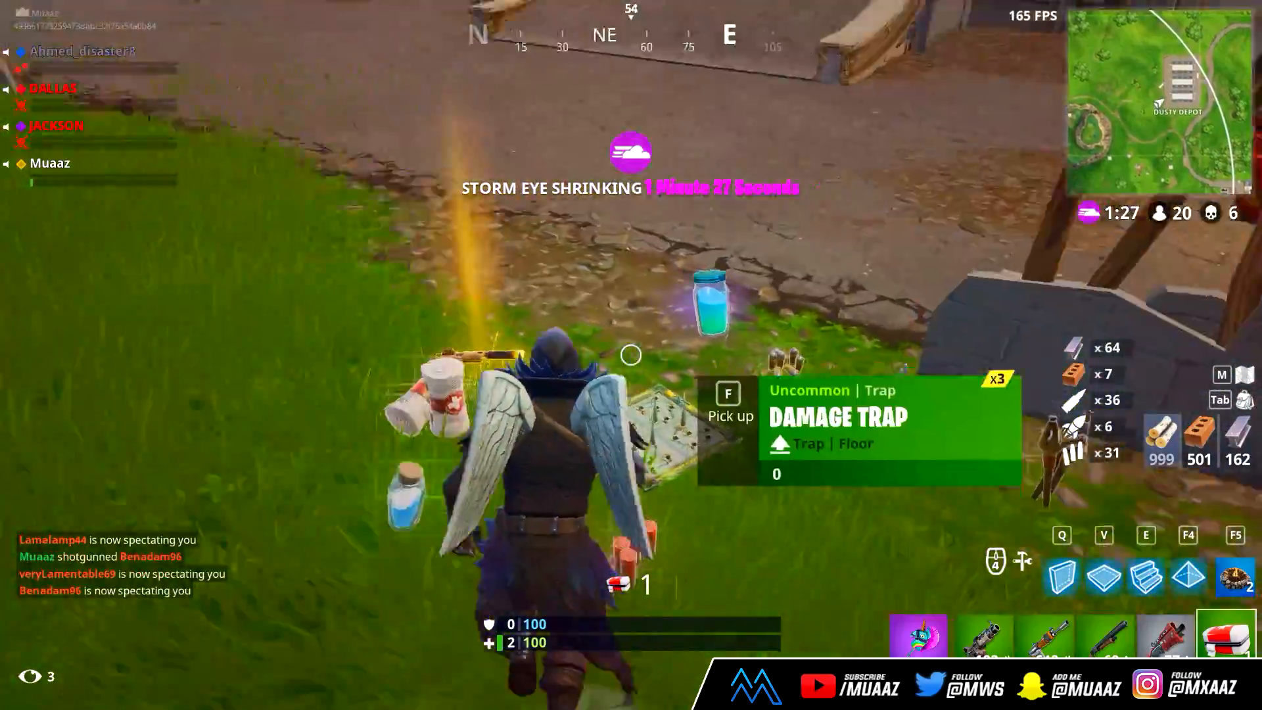
key("f")
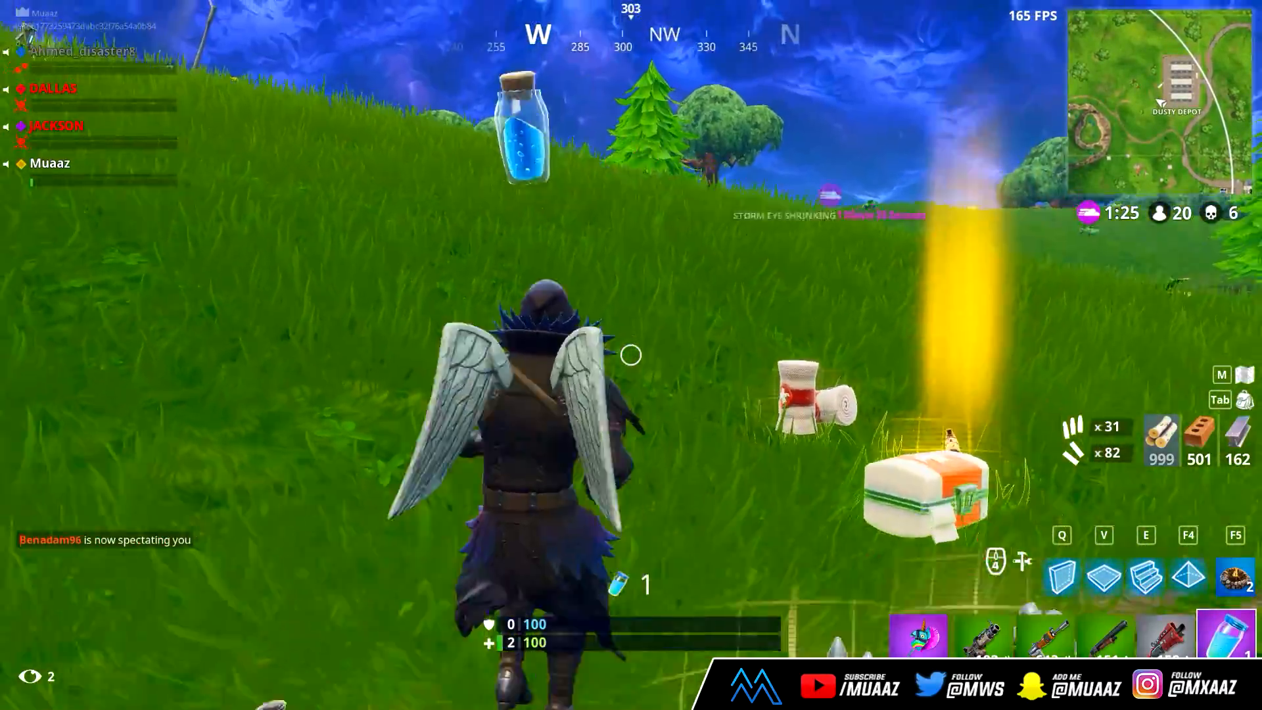
left_click(631, 355)
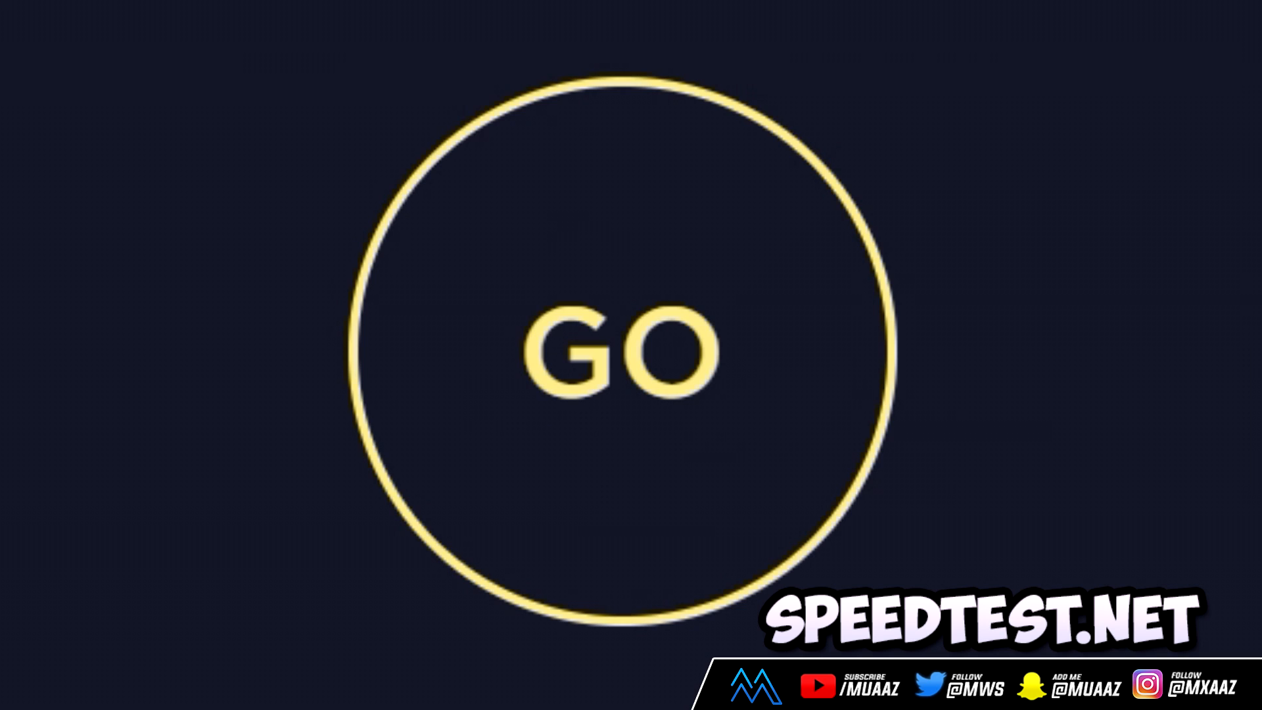
Step: Run an internet speed test on Speedtest.net
left_click(760, 415)
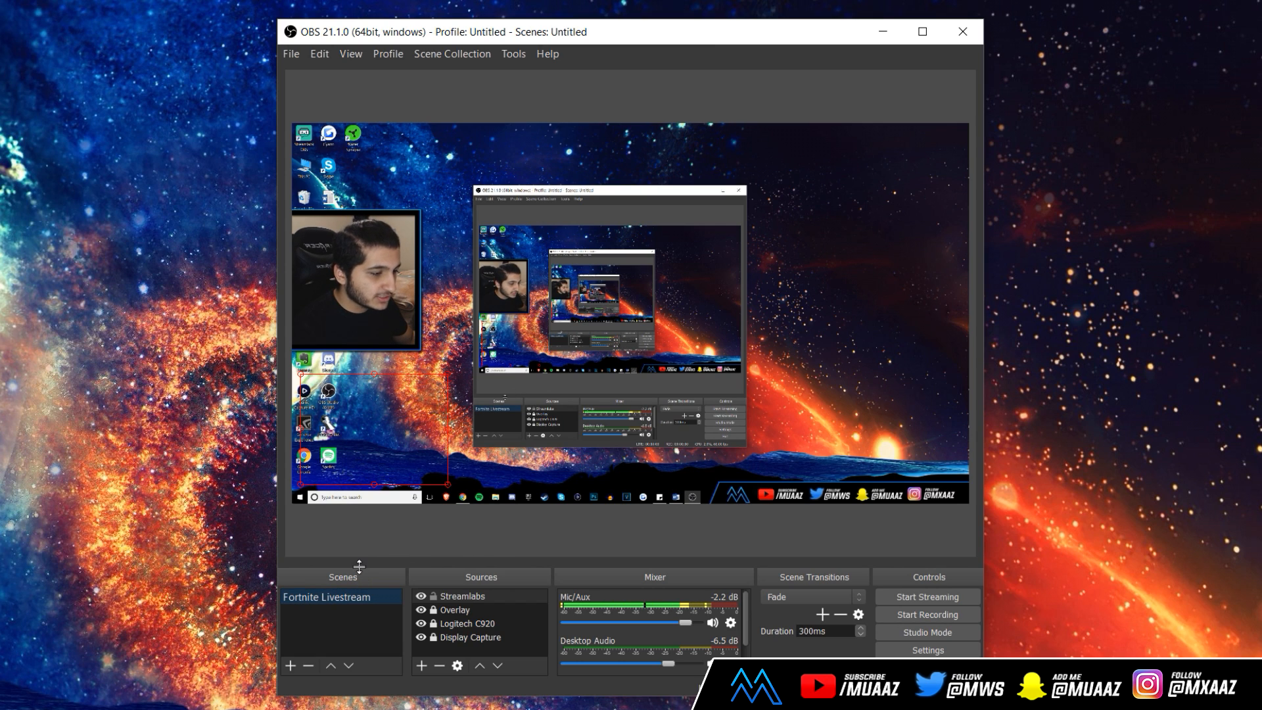
Step: Add a new scene named Tutorial in OBS
left_click(291, 666)
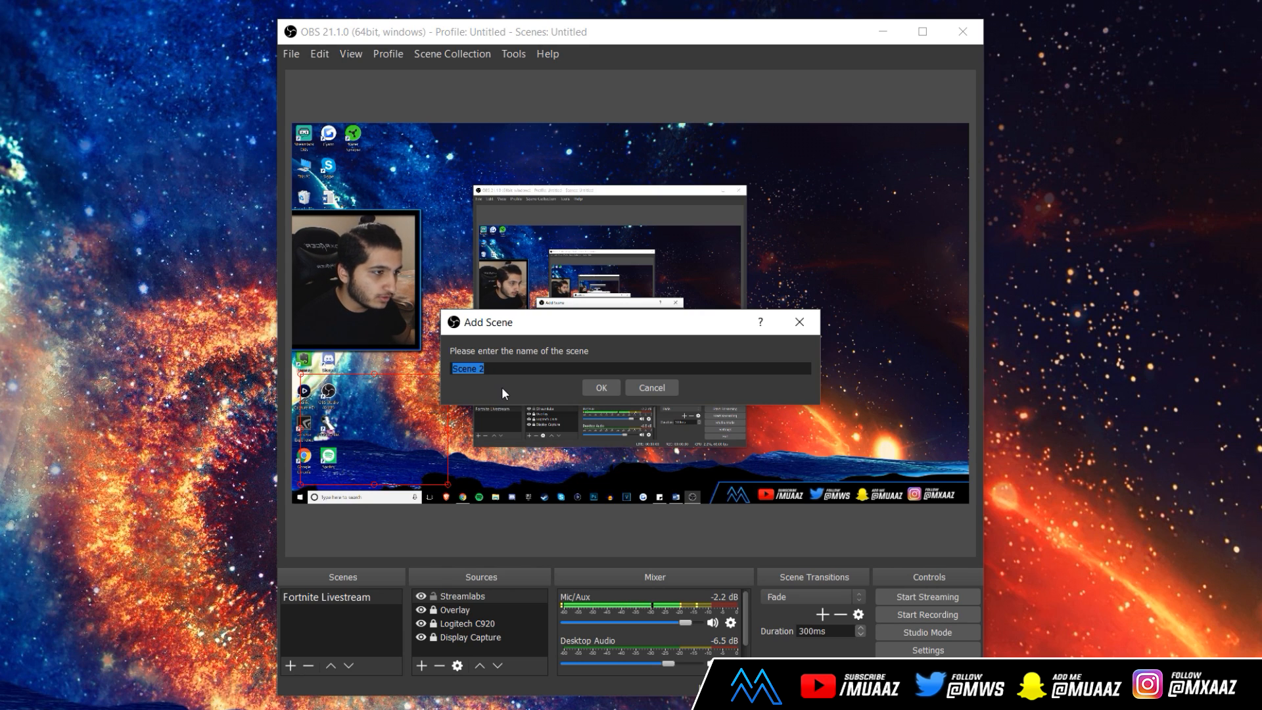
type("Tutorial")
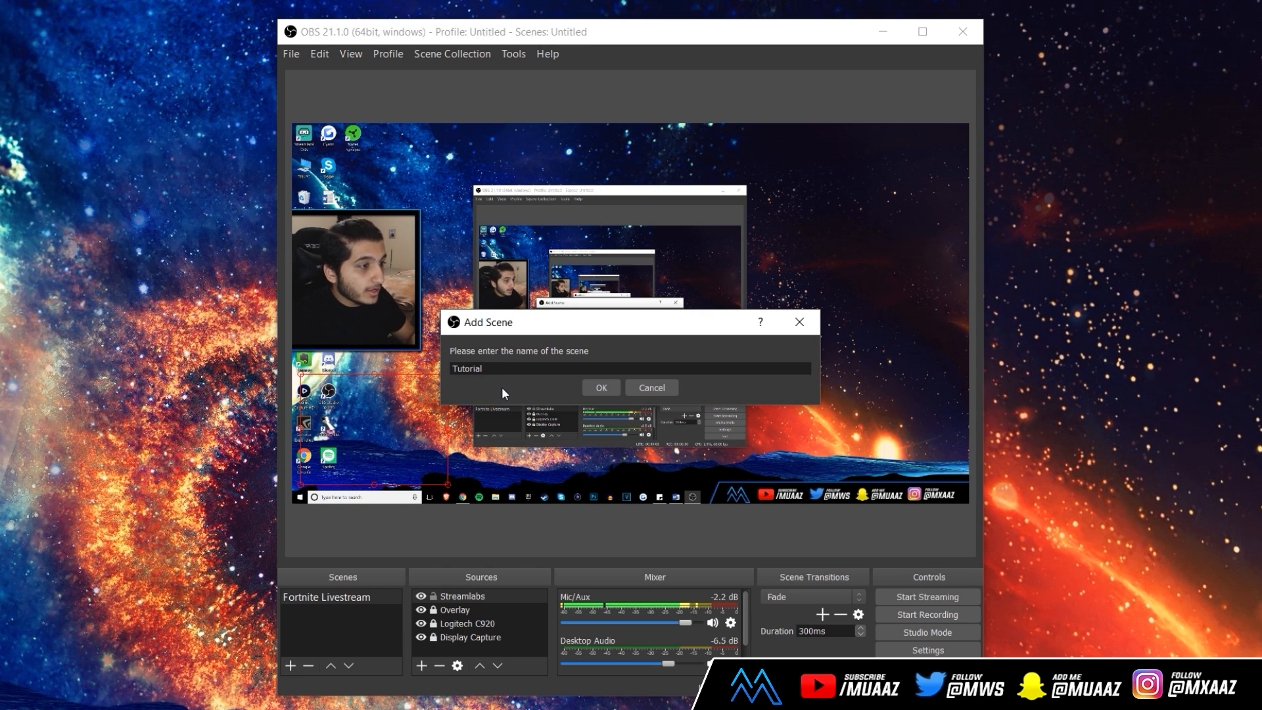
left_click(603, 387)
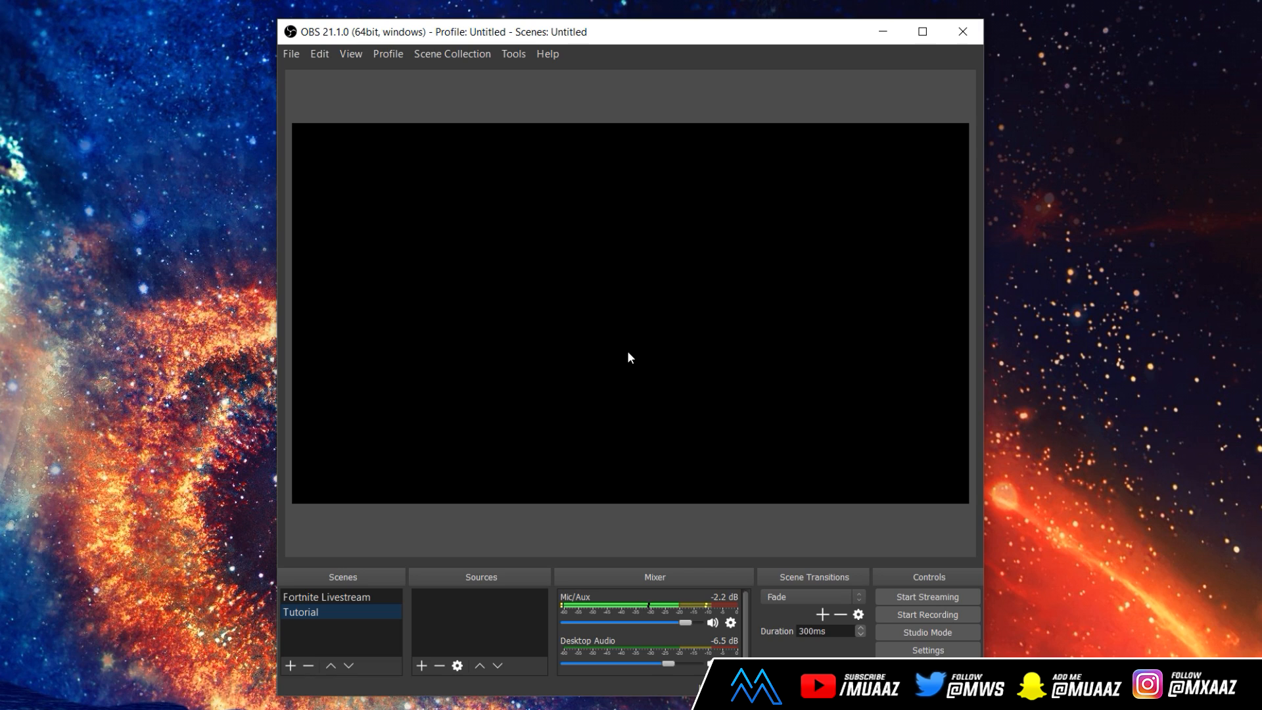
right_click(607, 266)
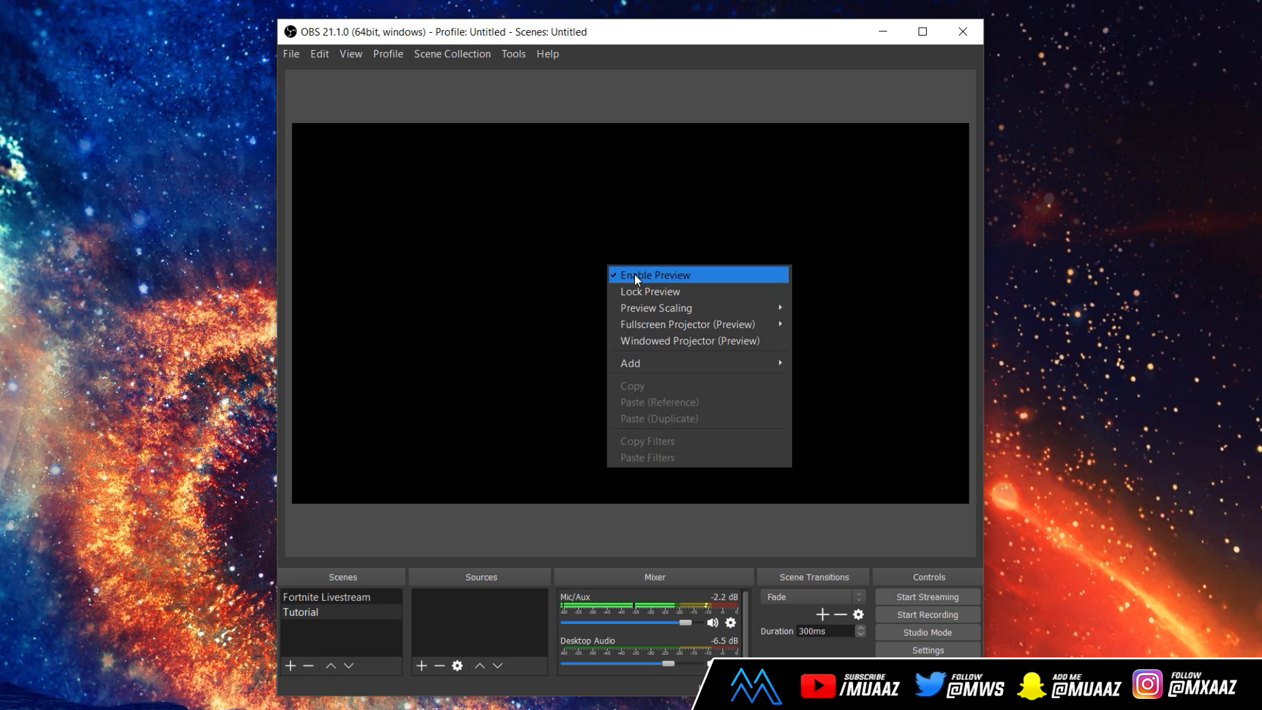
left_click(518, 520)
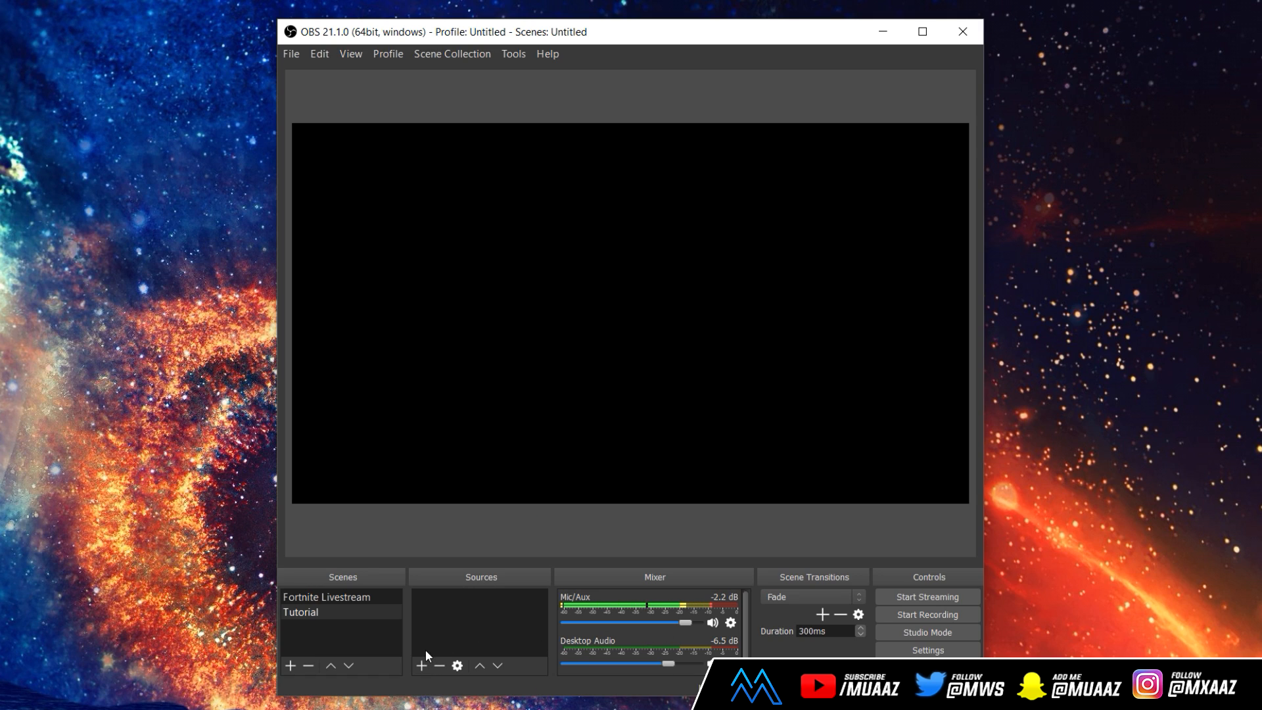
Step: Add a new Display Capture source to the Tutorial scene, capturing Display 0: 2560x1440 @ 0,0
left_click(421, 665)
left_click(502, 505)
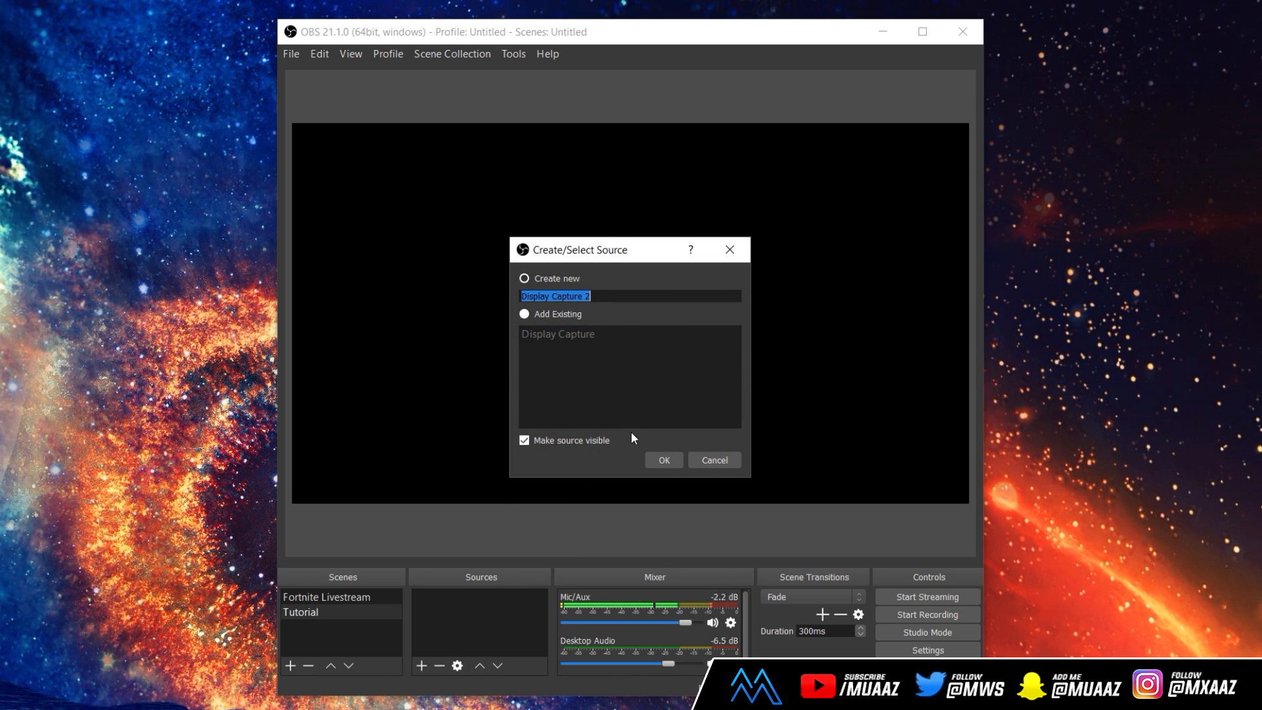
left_click(655, 459)
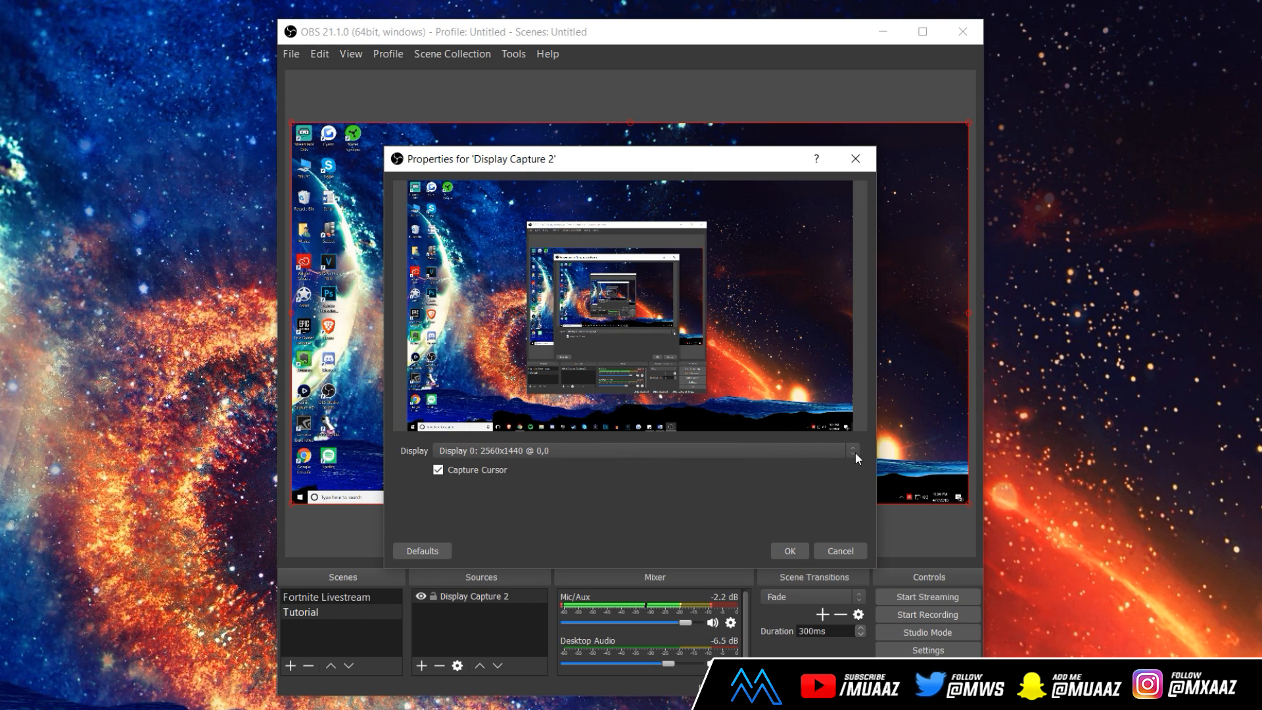
left_click(853, 451)
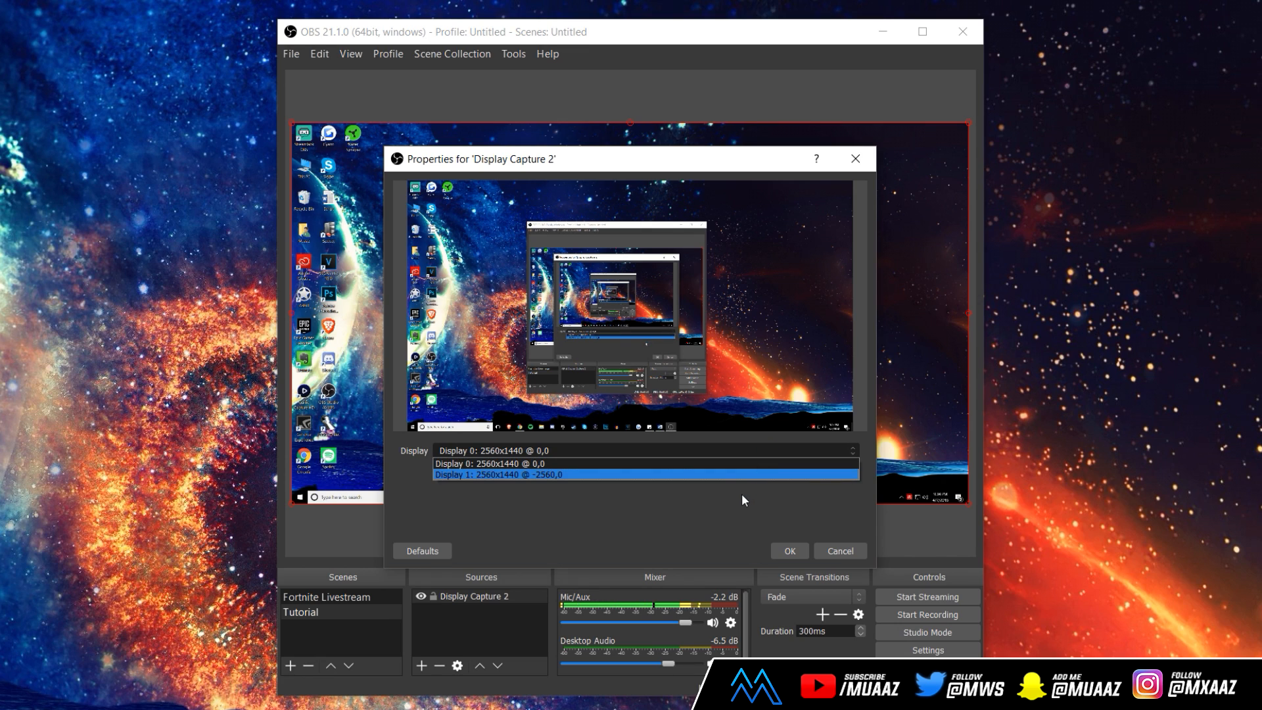
left_click(562, 463)
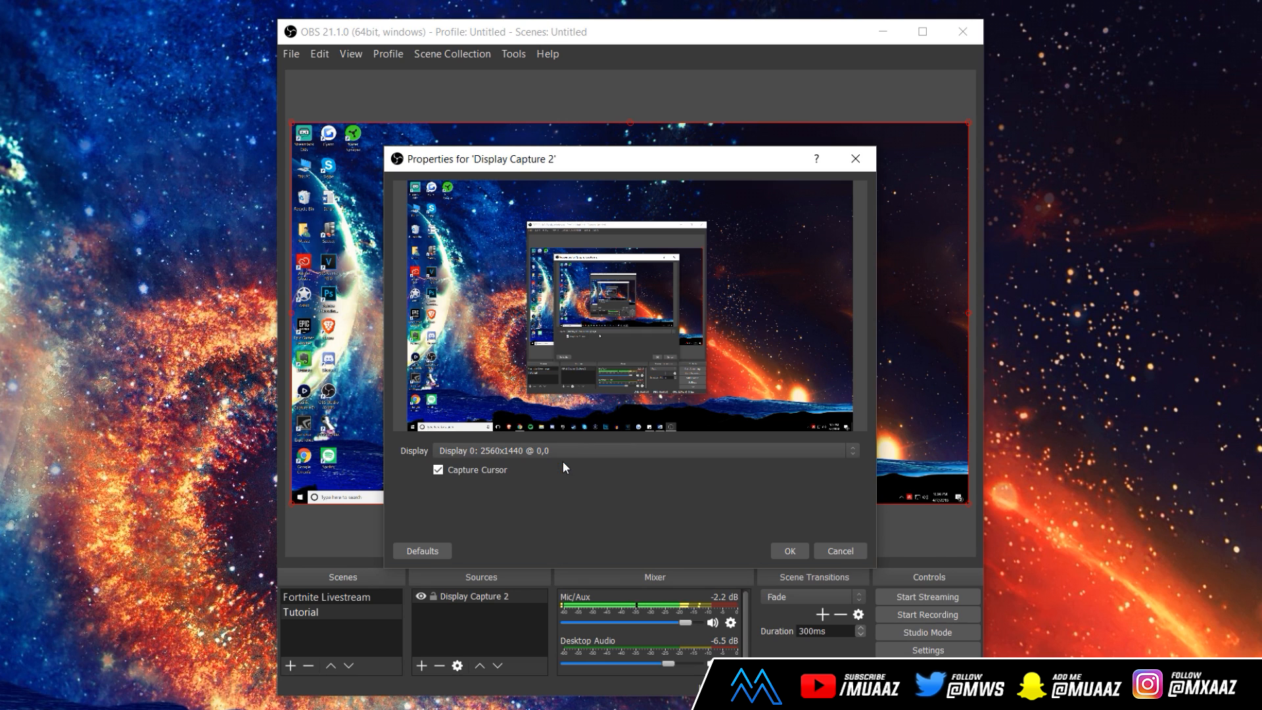
left_click(782, 550)
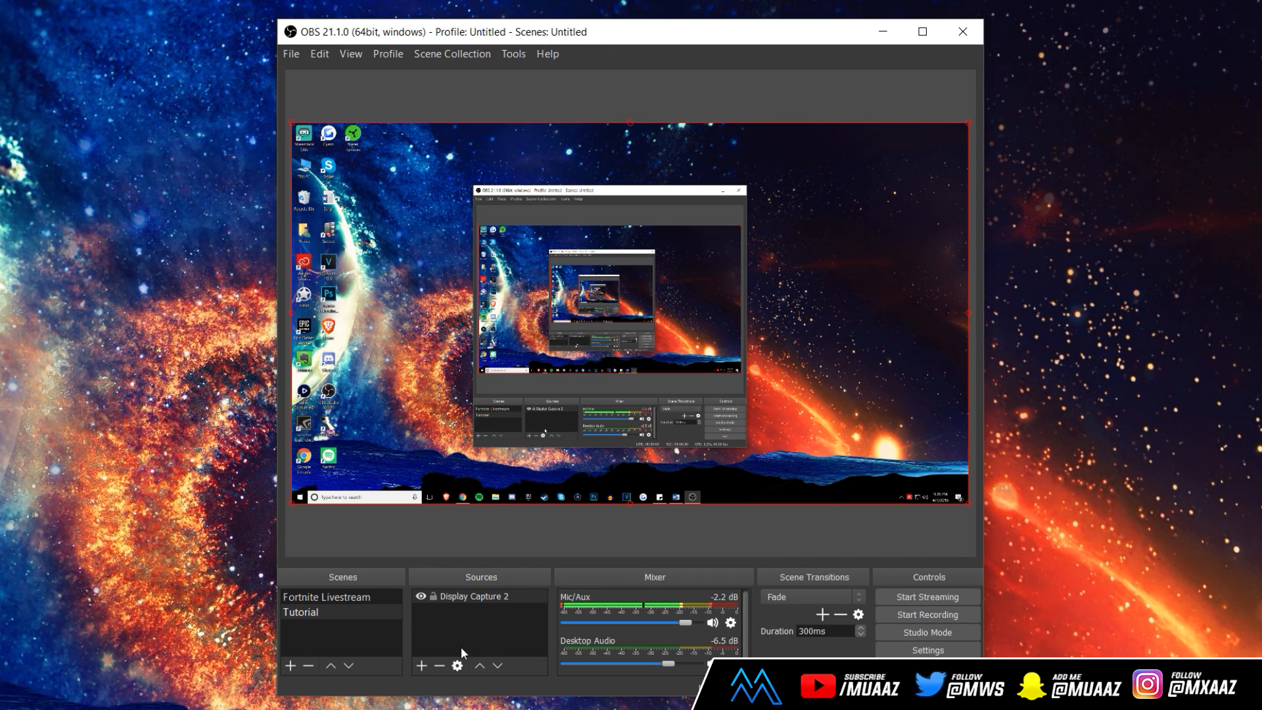
left_click(421, 665)
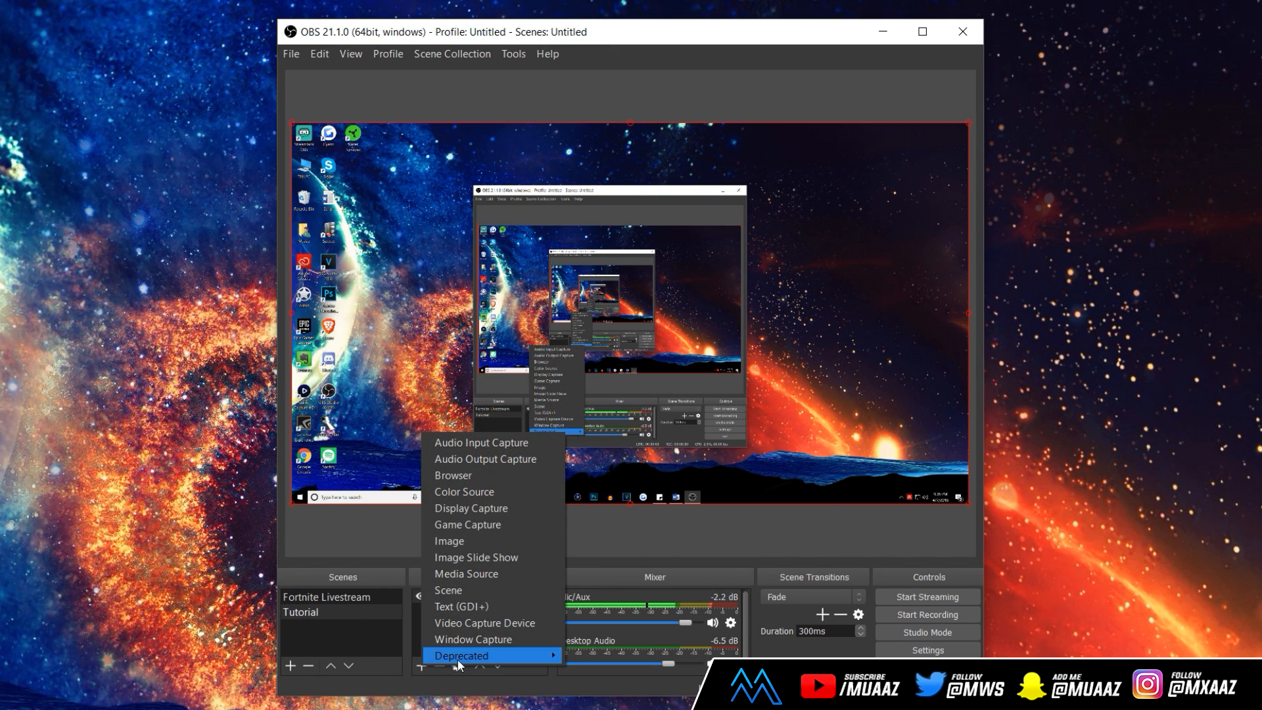
left_click(481, 626)
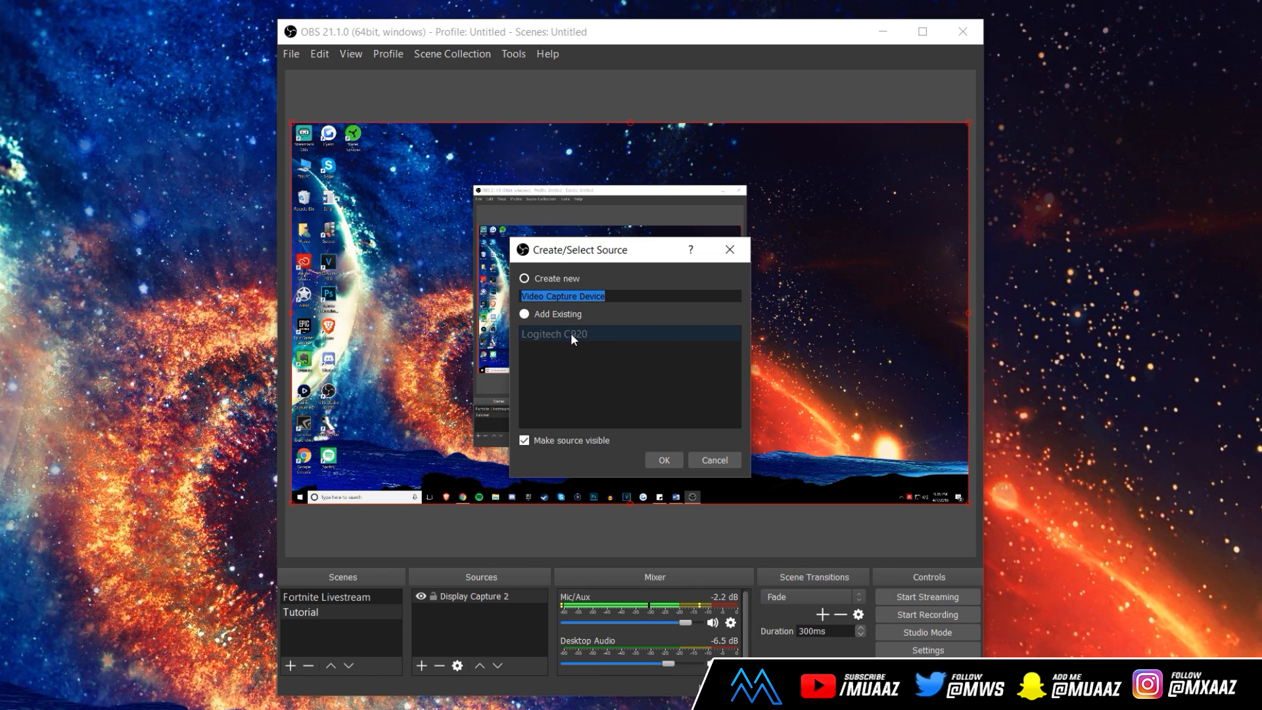
left_click(675, 458)
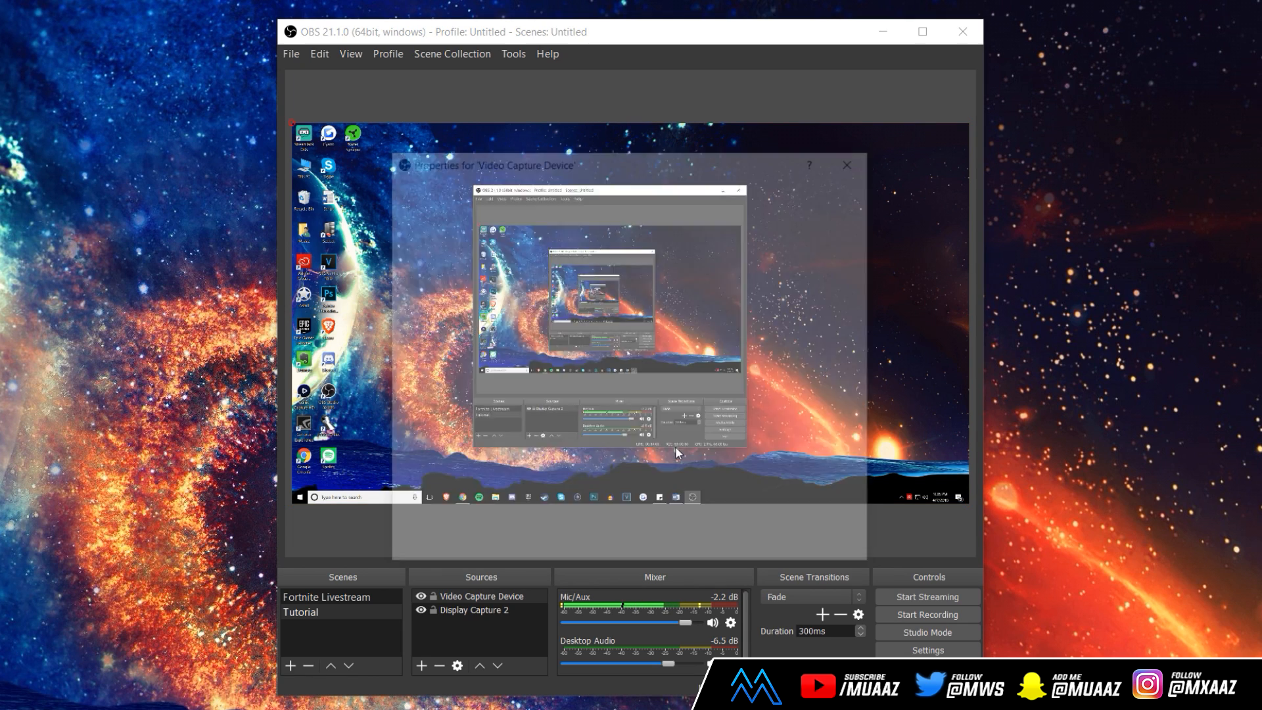
left_click(751, 301)
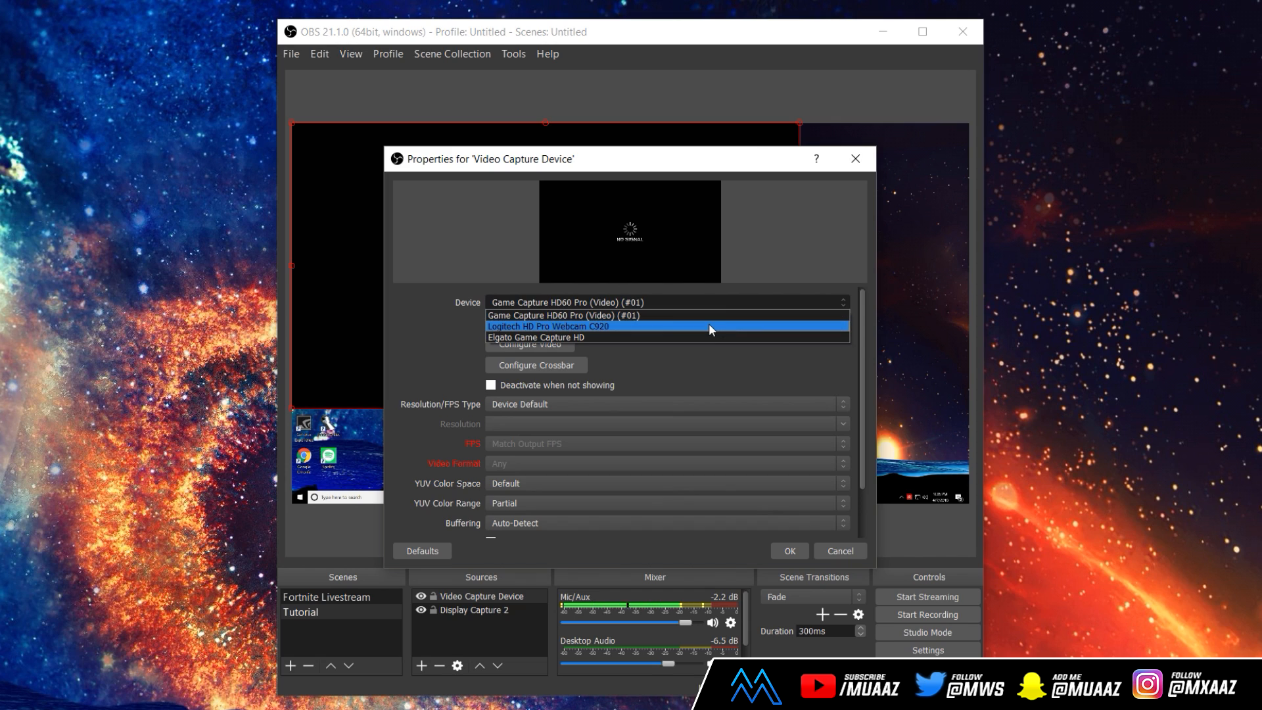
left_click(385, 326)
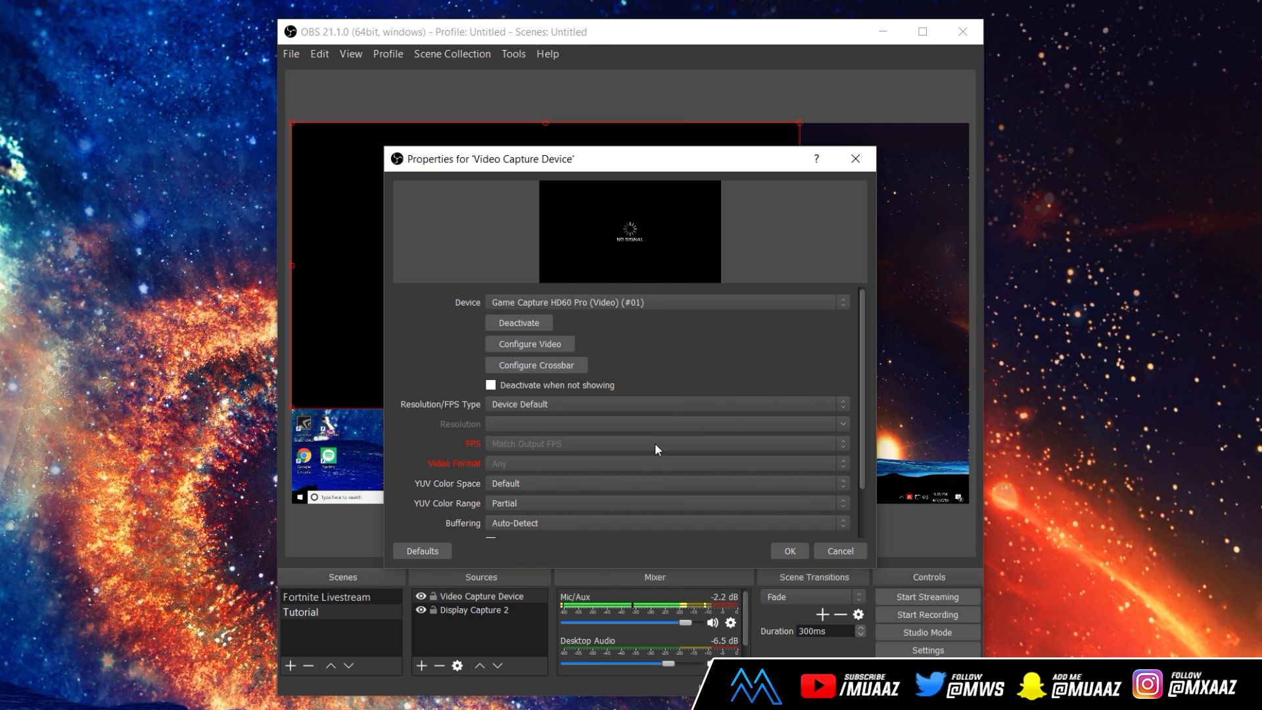
left_click(841, 552)
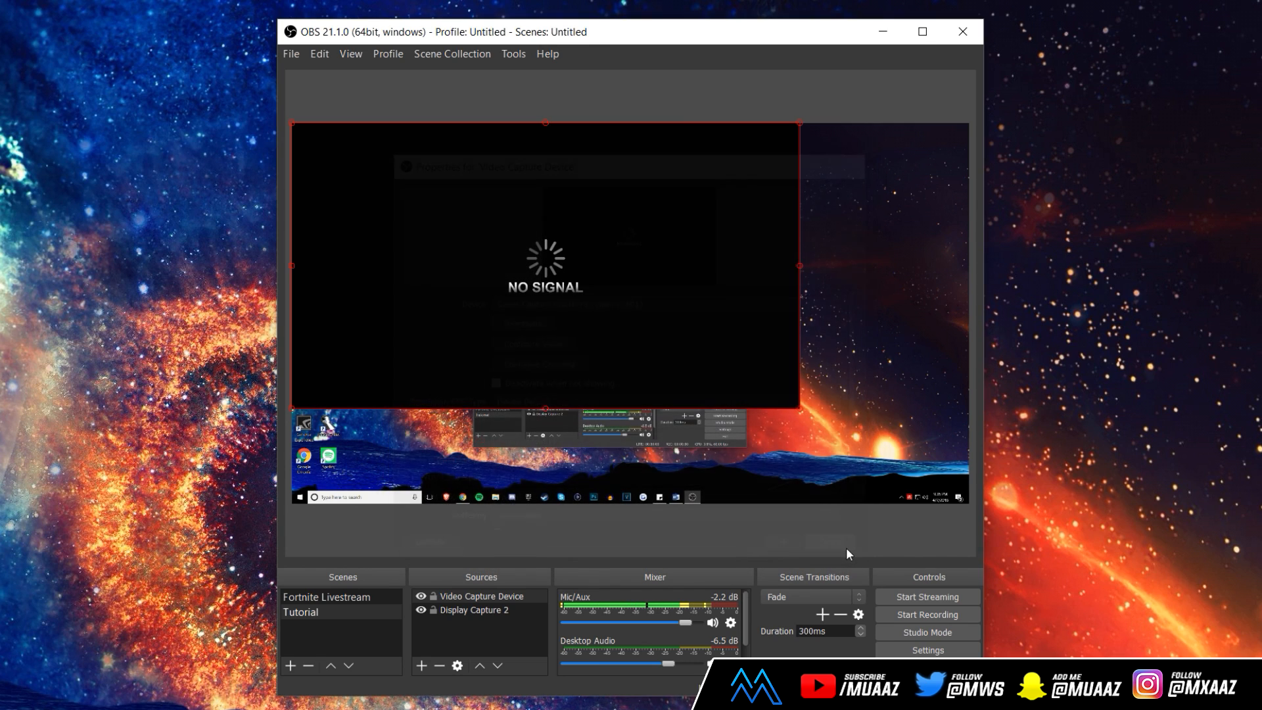
left_click(437, 667)
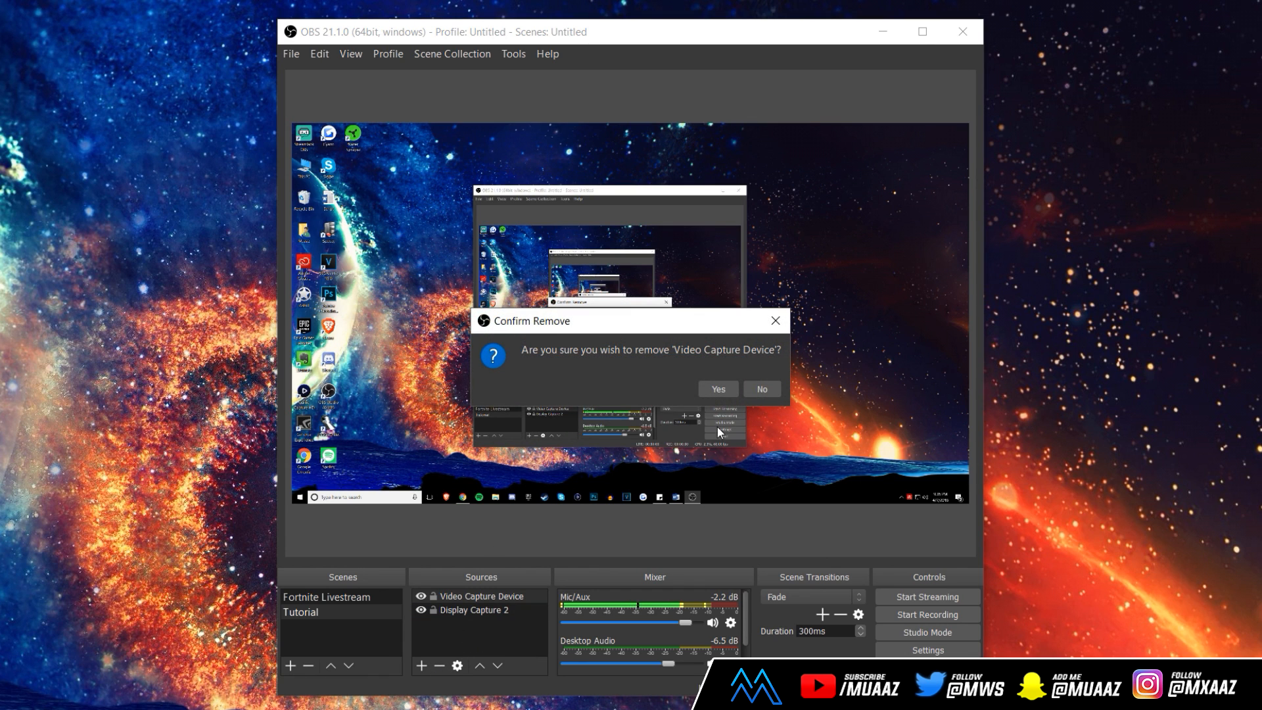
left_click(716, 389)
Step: Add the existing Logitech C920 video capture device as a source in the Tutorial scene
left_click(421, 666)
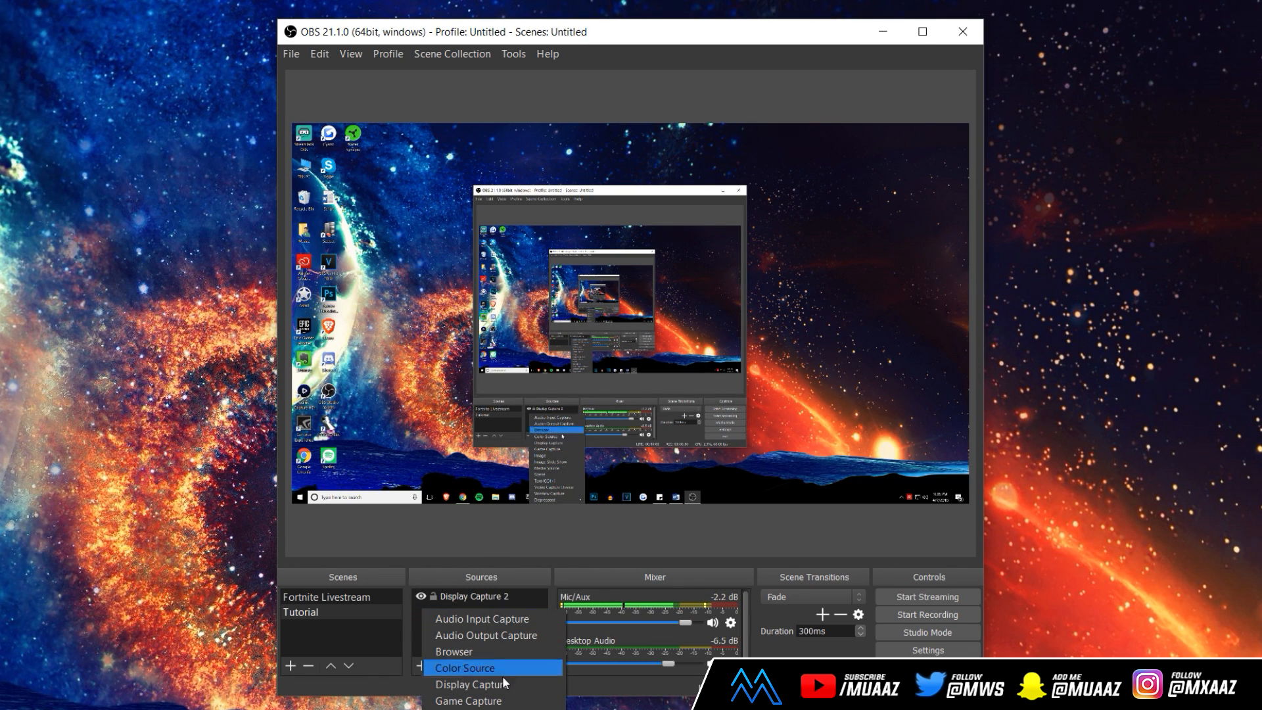
left_click(472, 709)
left_click(565, 314)
left_click(565, 339)
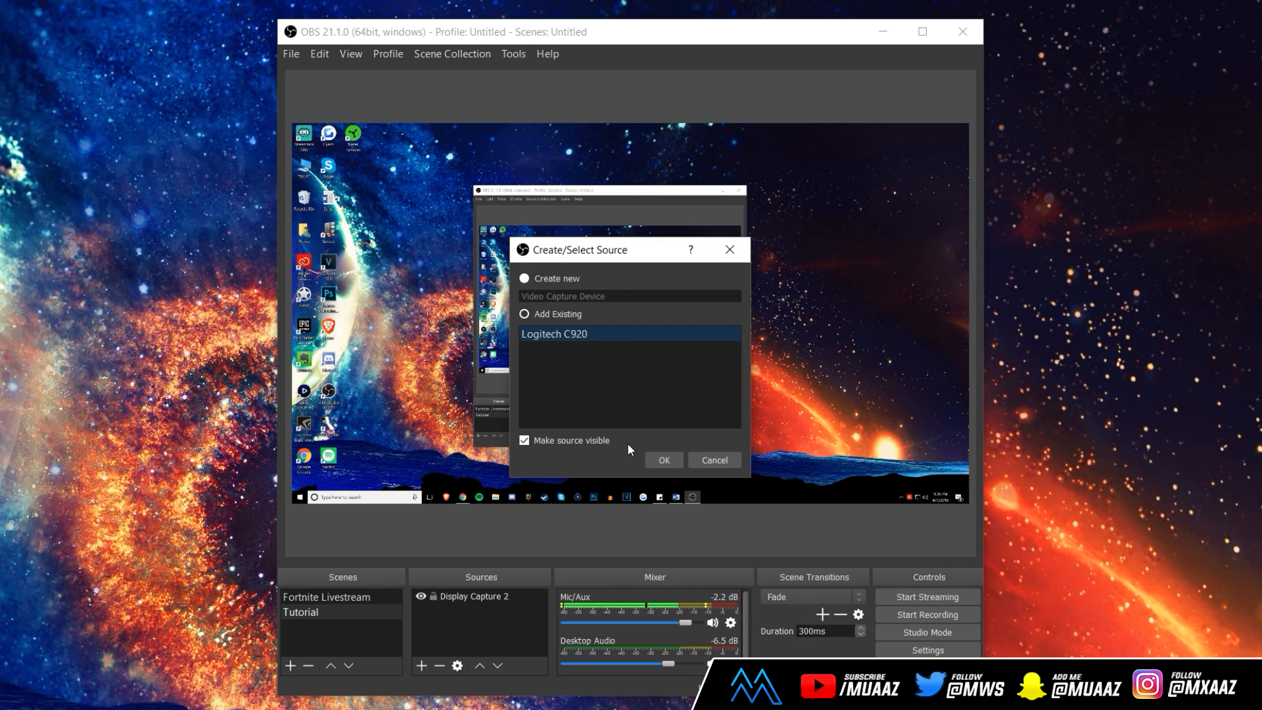
left_click(662, 461)
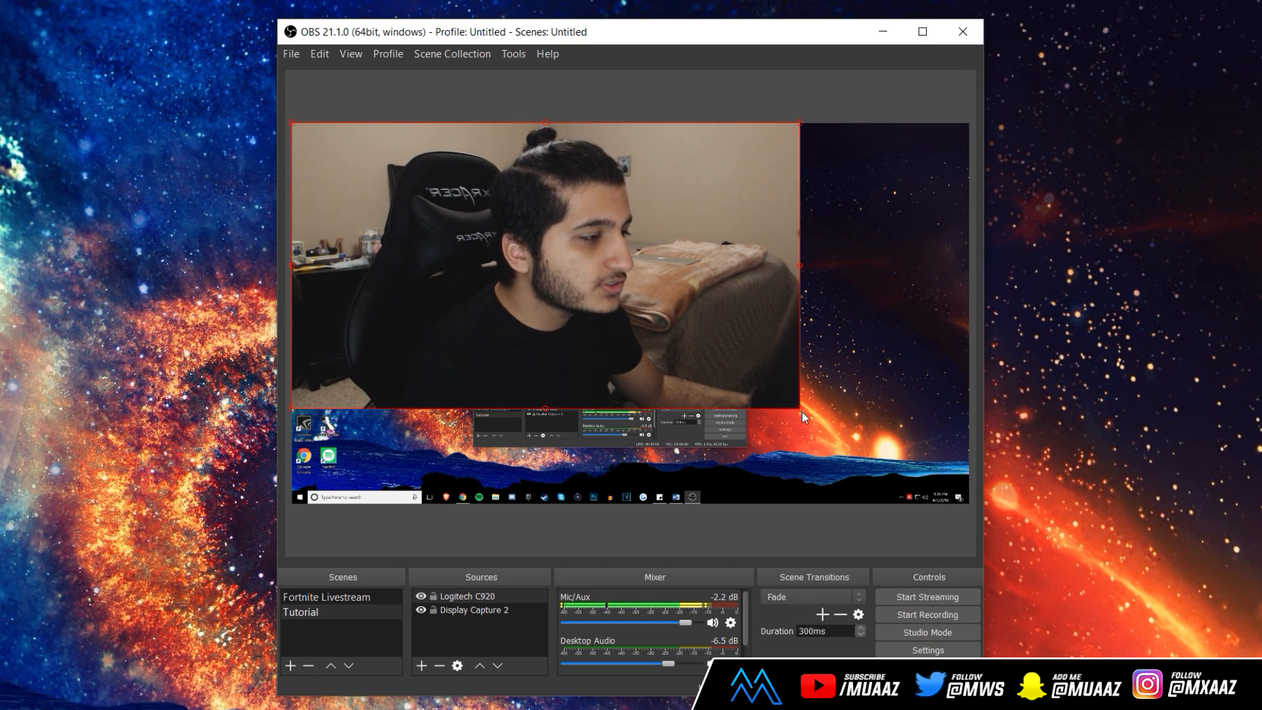
Step: Shrink the Logitech C920 webcam picture in the preview to about a third of the canvas width
left_click_drag(799, 408, 500, 349)
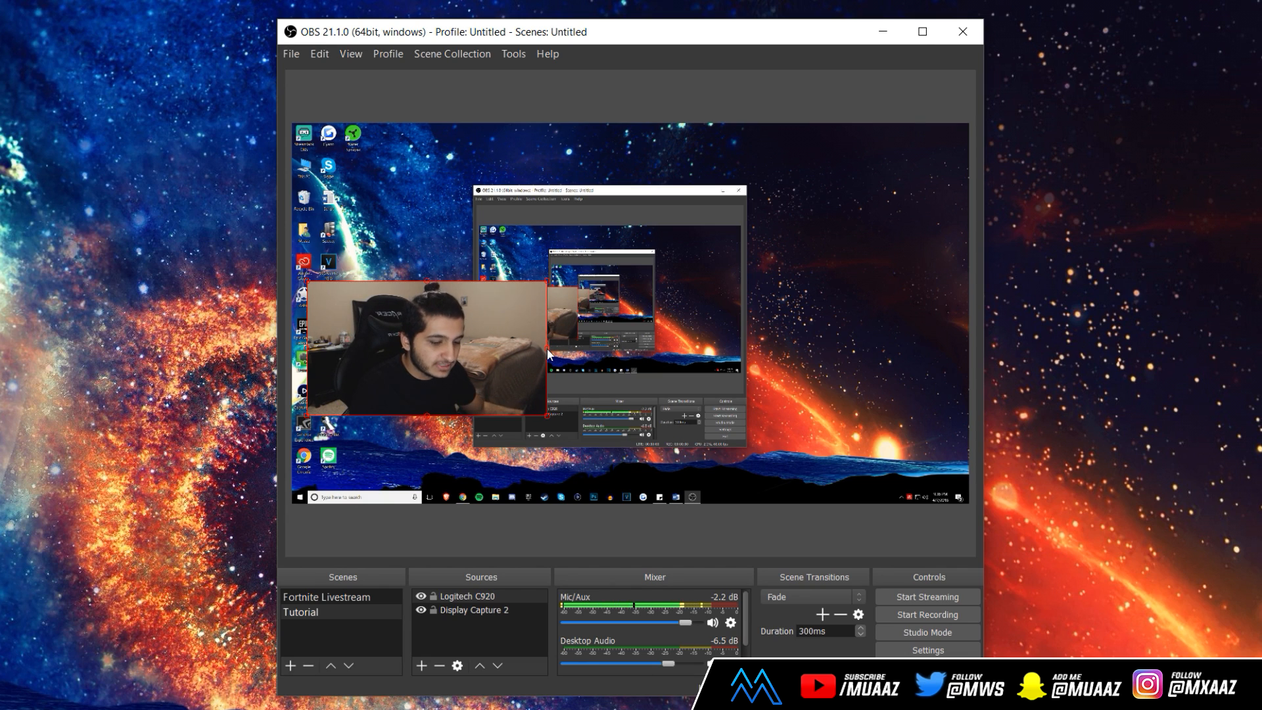
Step: Crop both sides of the Logitech C920 webcam picture in the Tutorial scene and move it against the canvas's left edge
key("alt")
left_click_drag(548, 349, 489, 353)
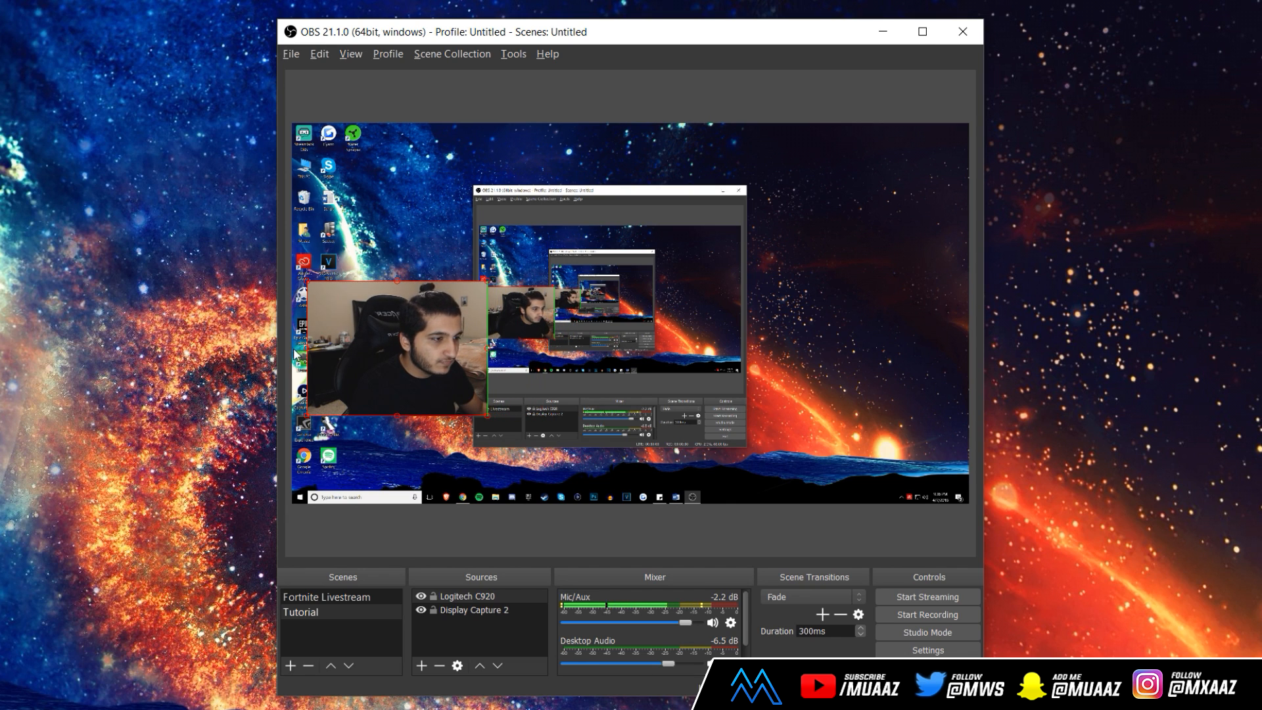
left_click_drag(307, 349, 330, 356)
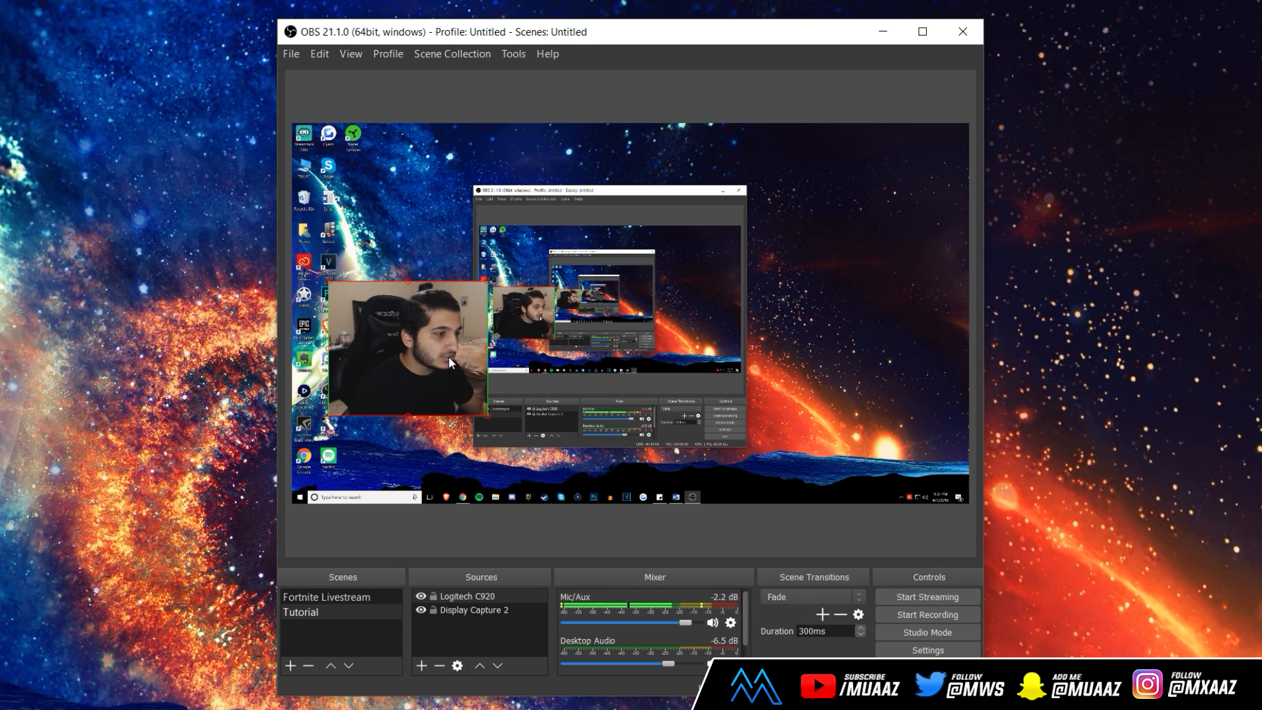
left_click_drag(448, 356, 415, 307)
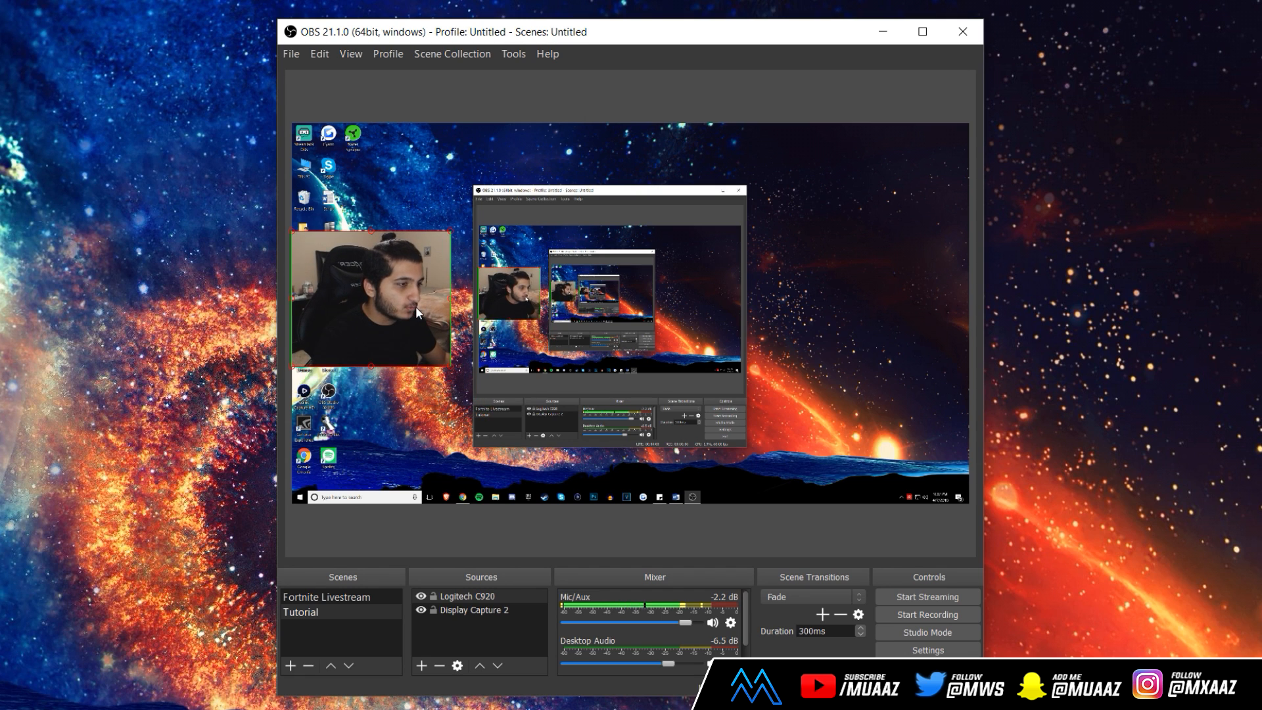
Step: Remove the Tutorial scene, leaving the Fortnite Livestream scene in use
left_click(371, 592)
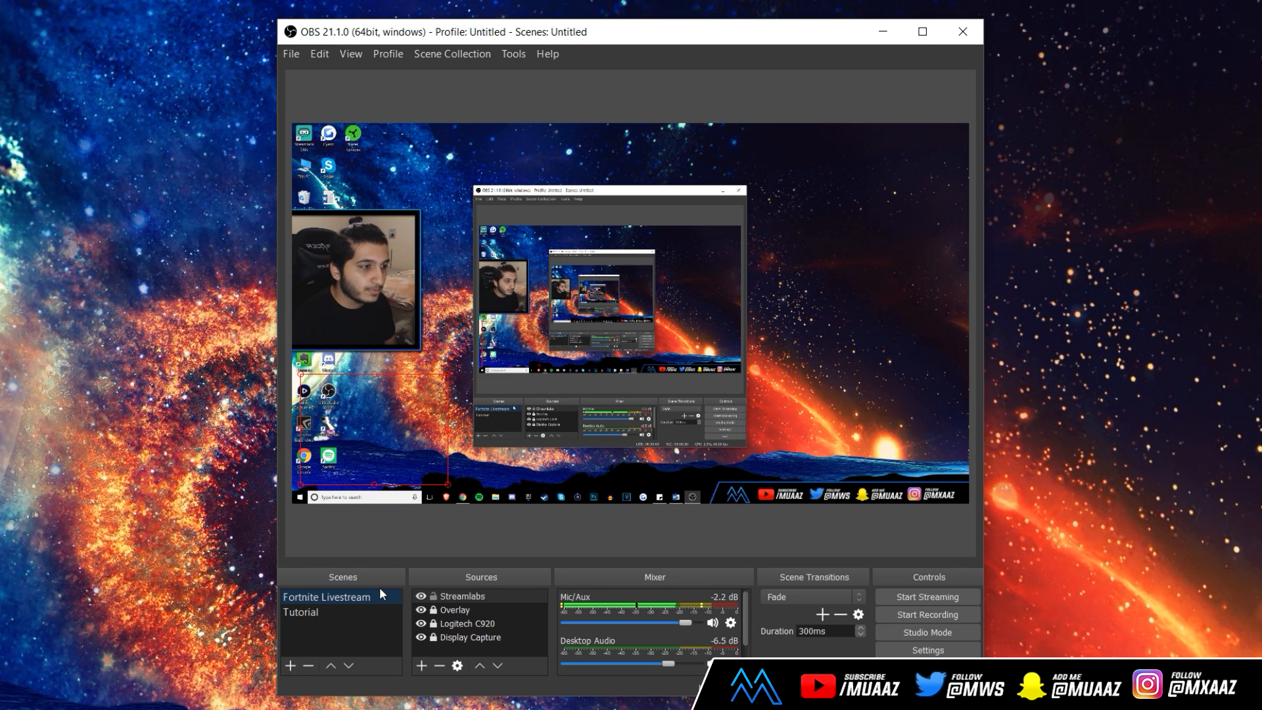
left_click(310, 613)
left_click(309, 665)
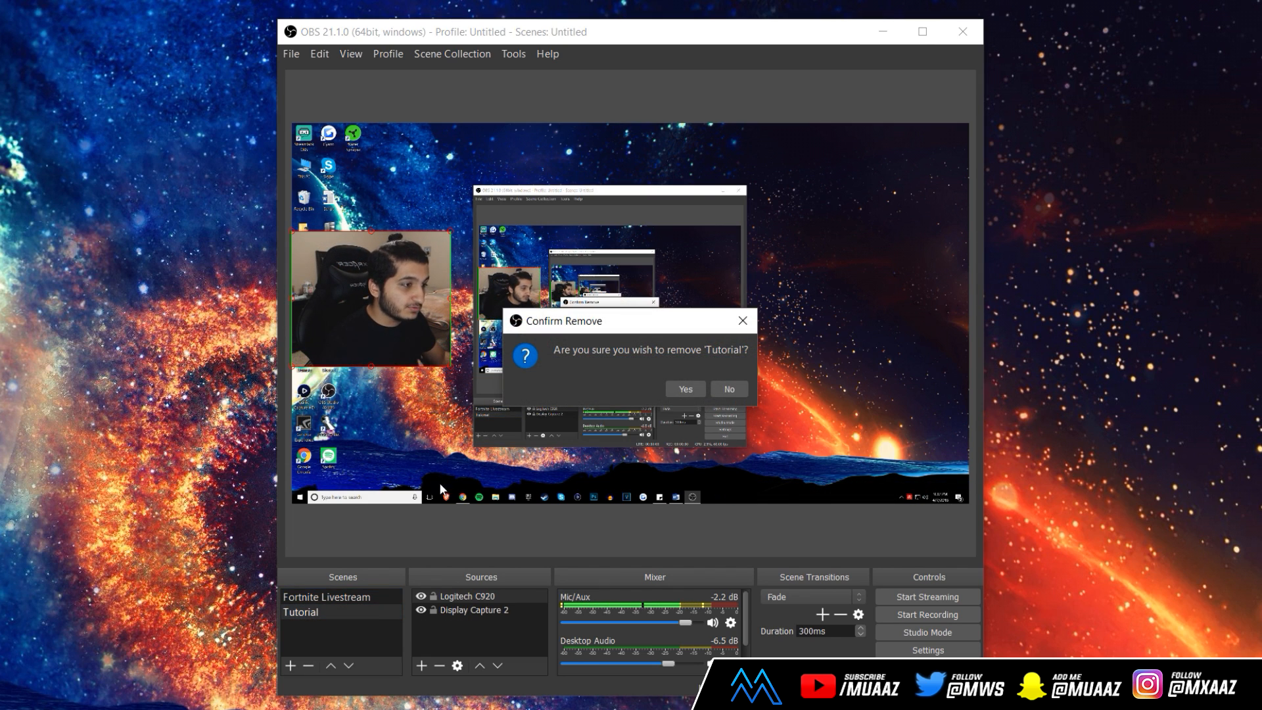
left_click(690, 388)
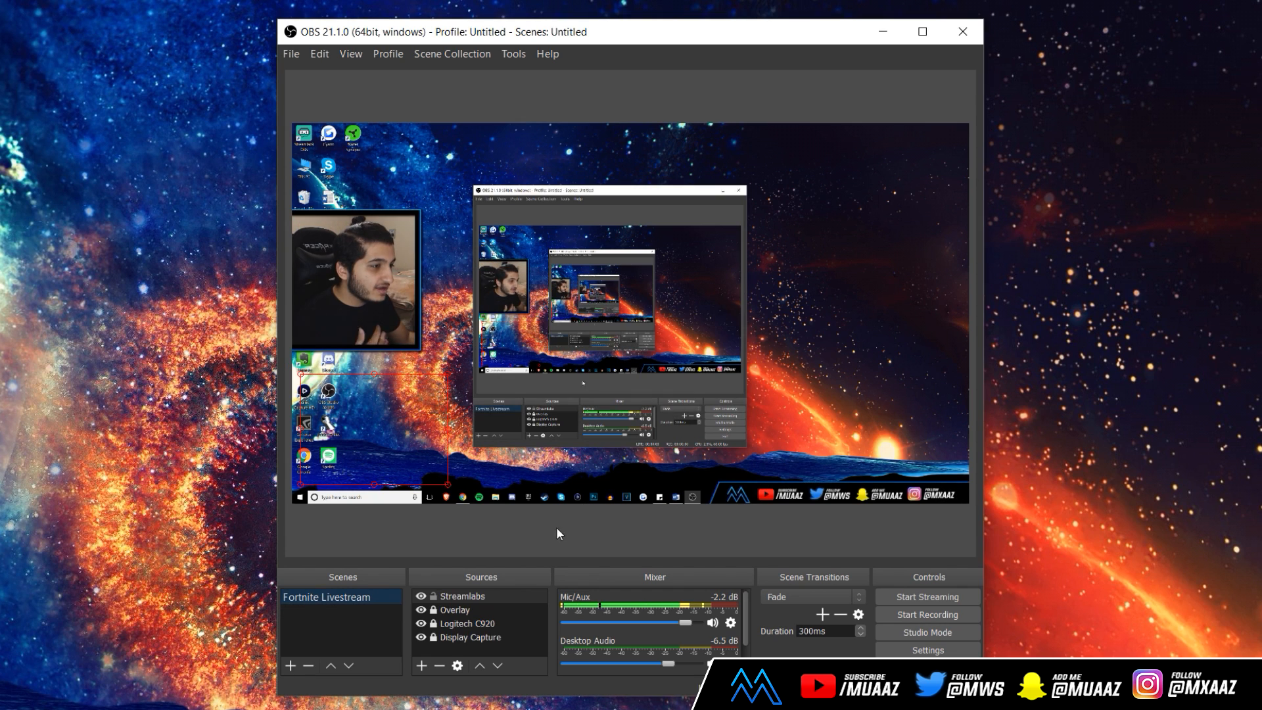
Step: Open the program settings and view the available interface themes, keeping Dark
left_click(928, 649)
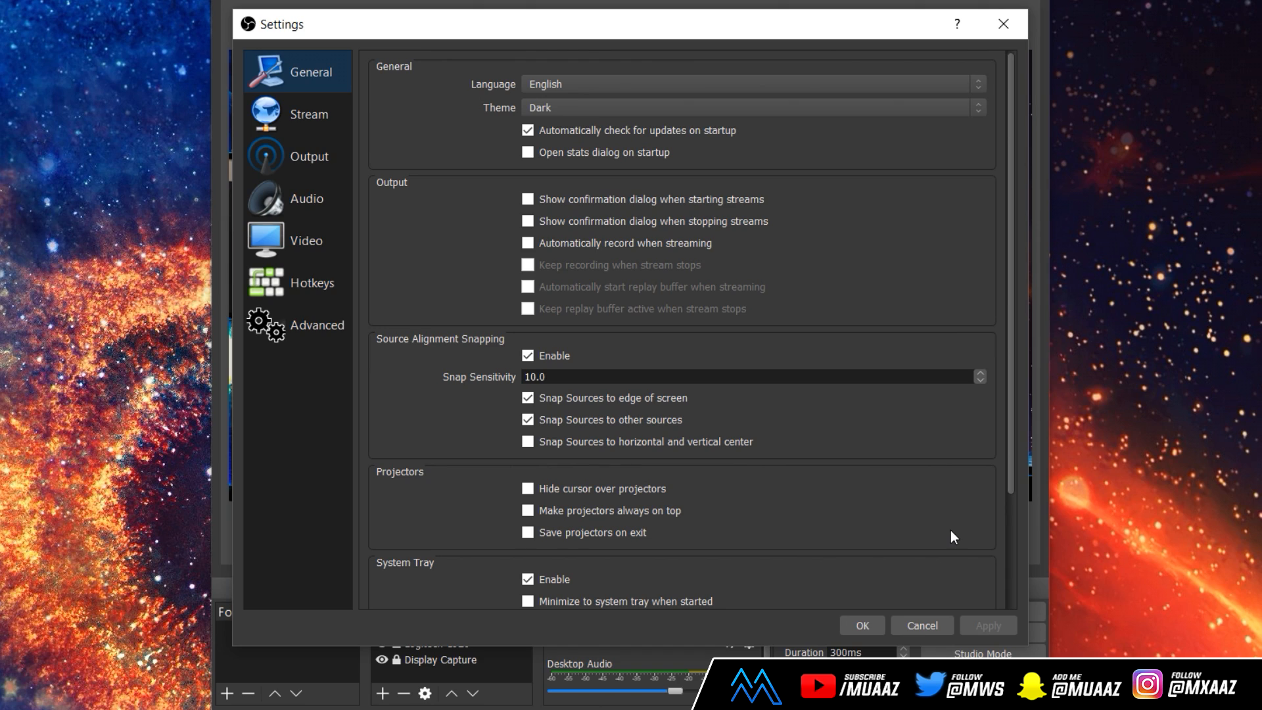
left_click(595, 107)
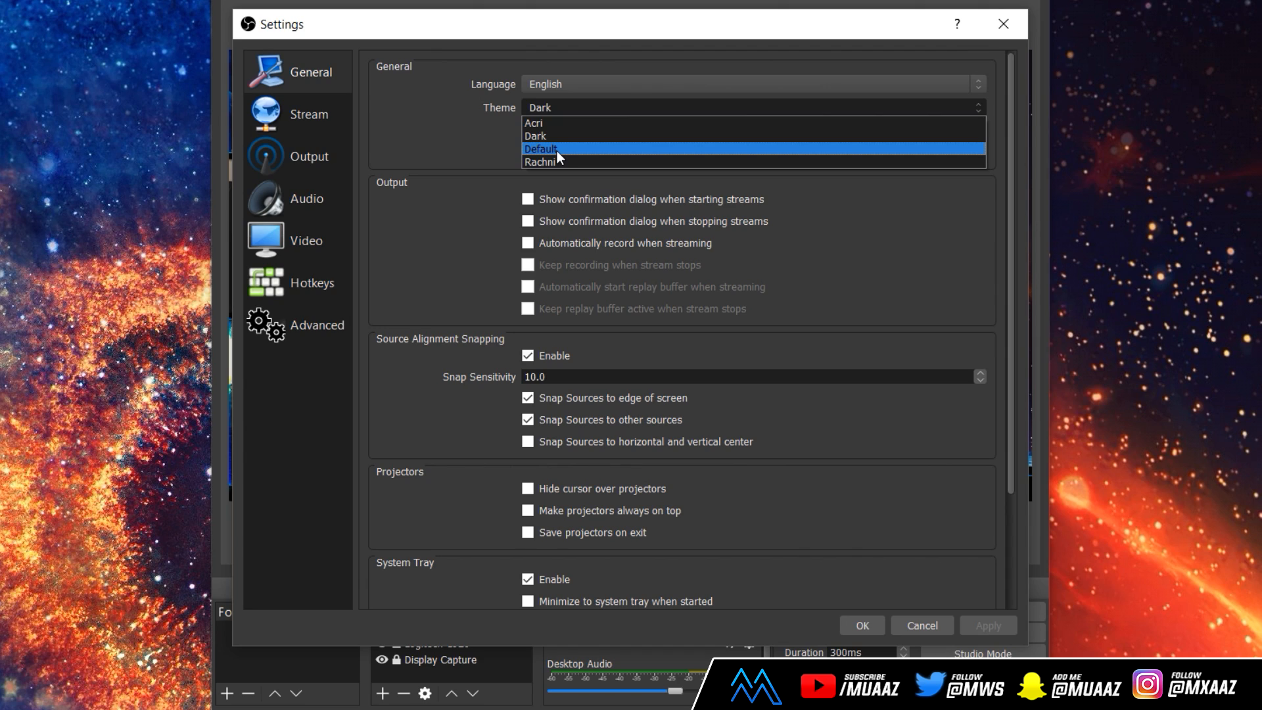
left_click(462, 136)
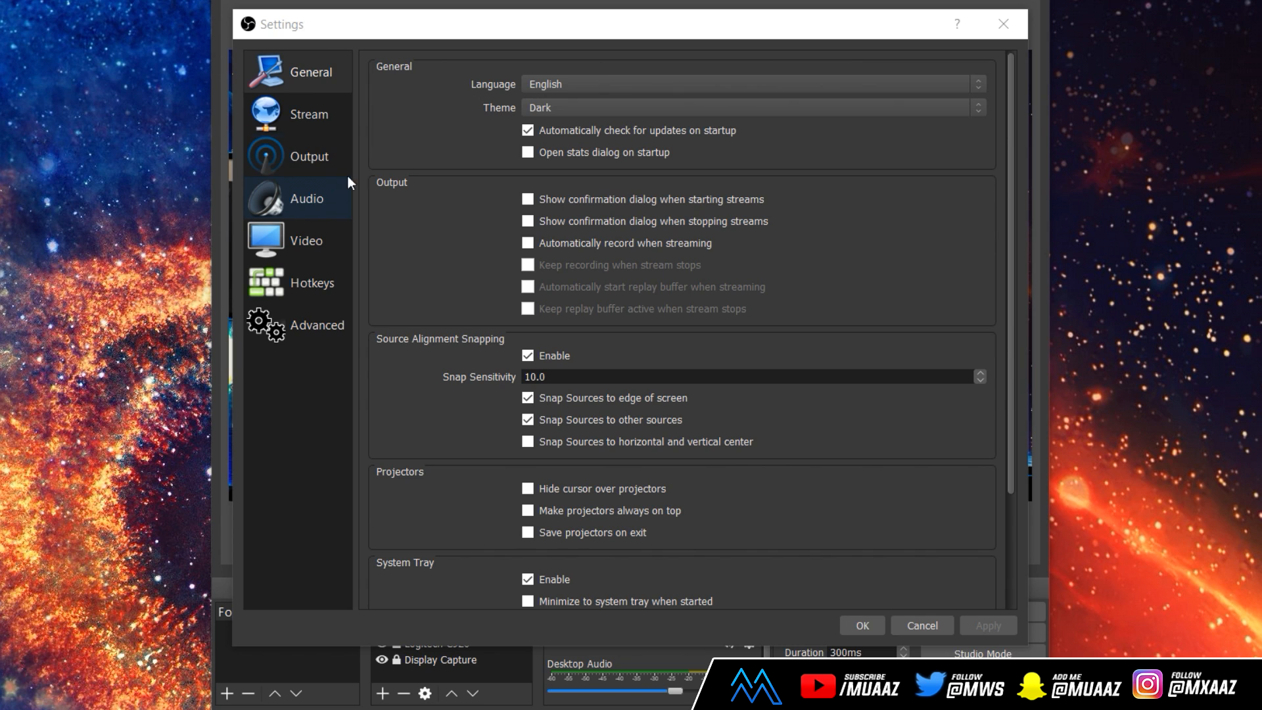
Step: Review the streaming services and Twitch servers offered in the stream settings, keeping Twitch and Auto (Recommended)
left_click(326, 119)
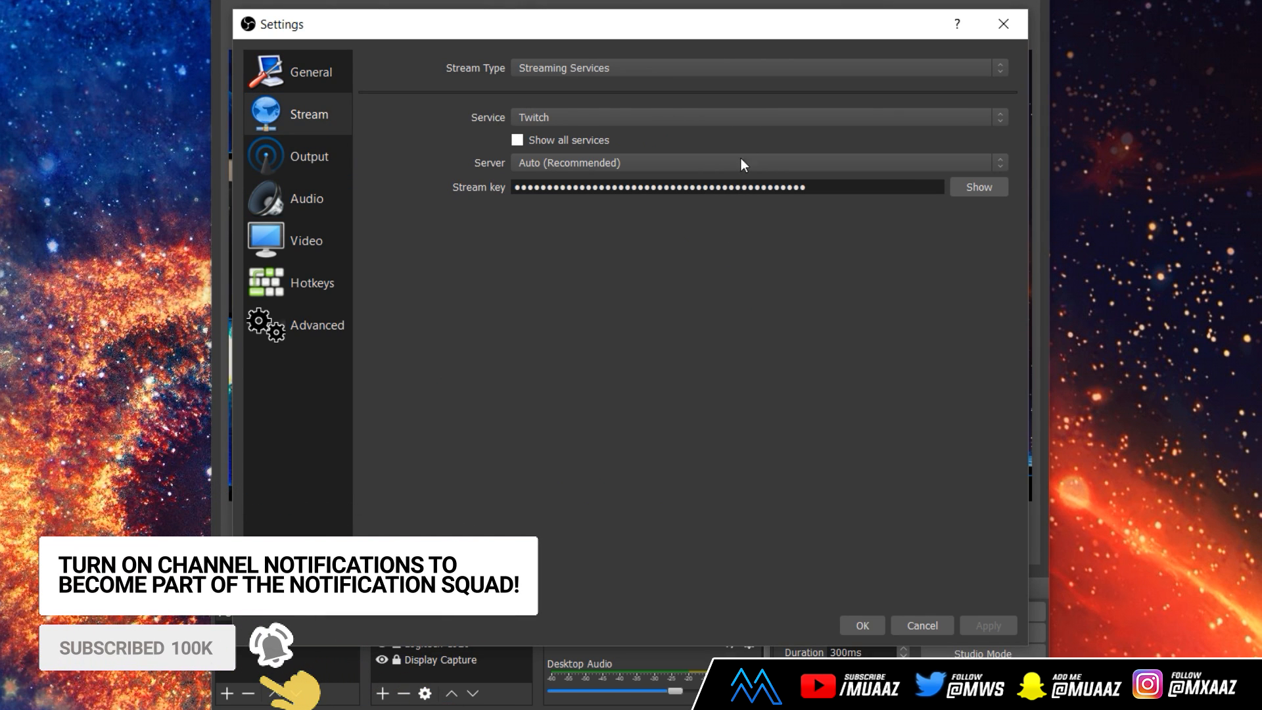
left_click(744, 121)
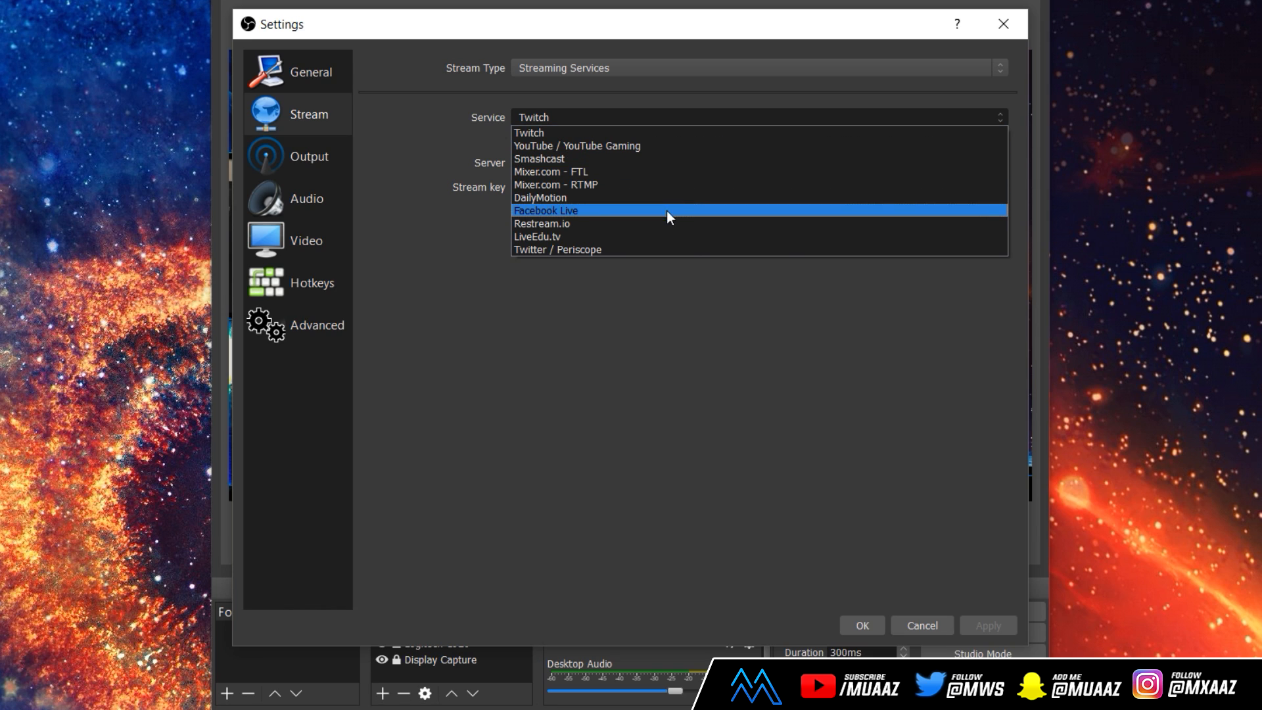
left_click(614, 313)
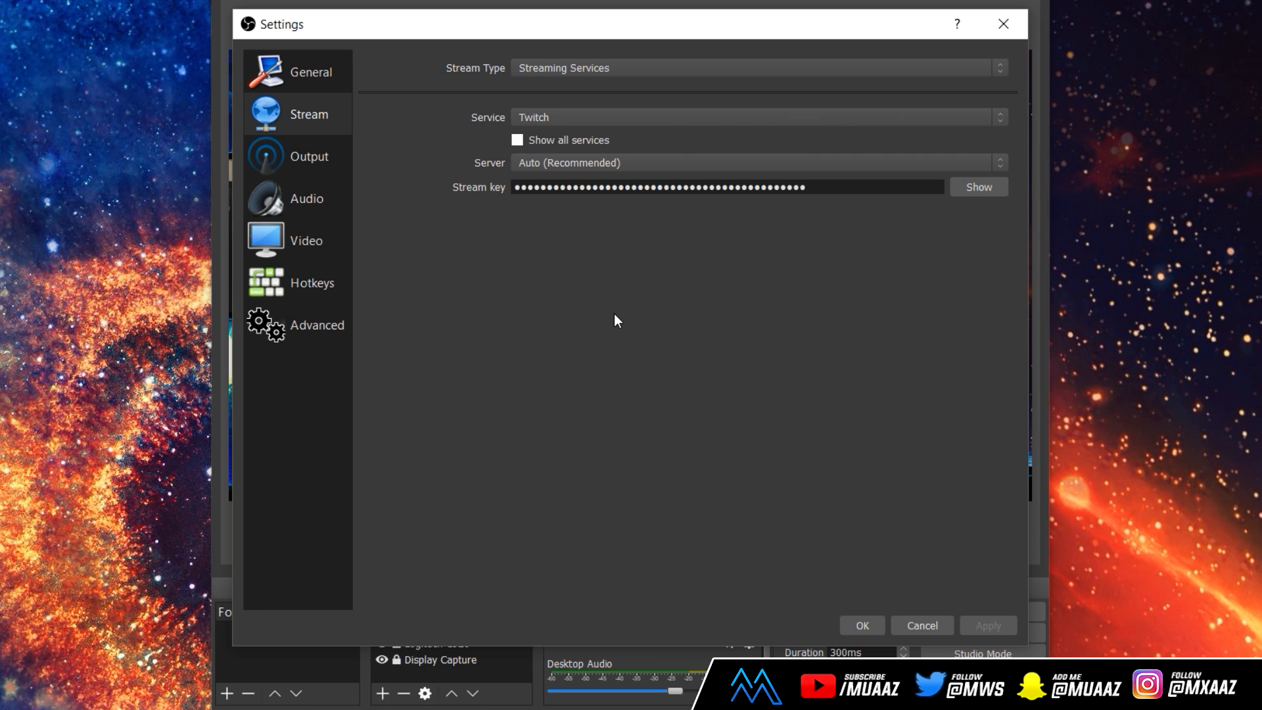
left_click(645, 168)
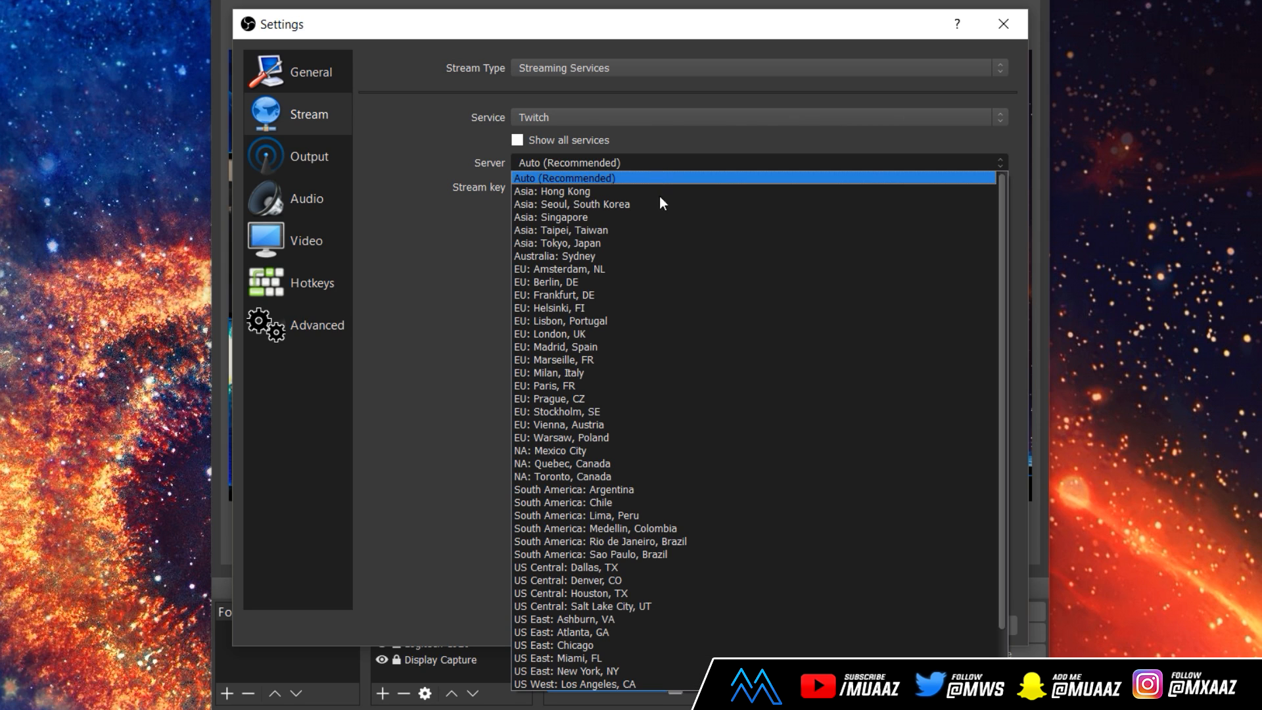
scroll(659, 375, "down", 2)
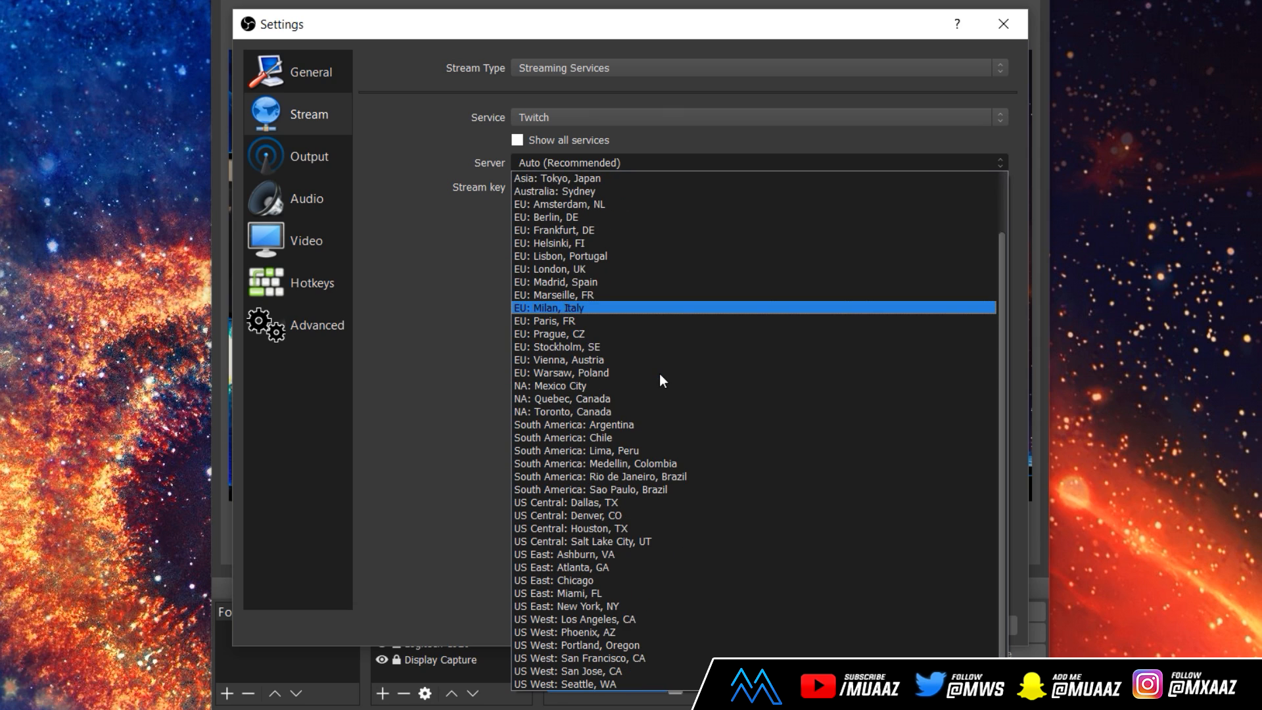
left_click(439, 251)
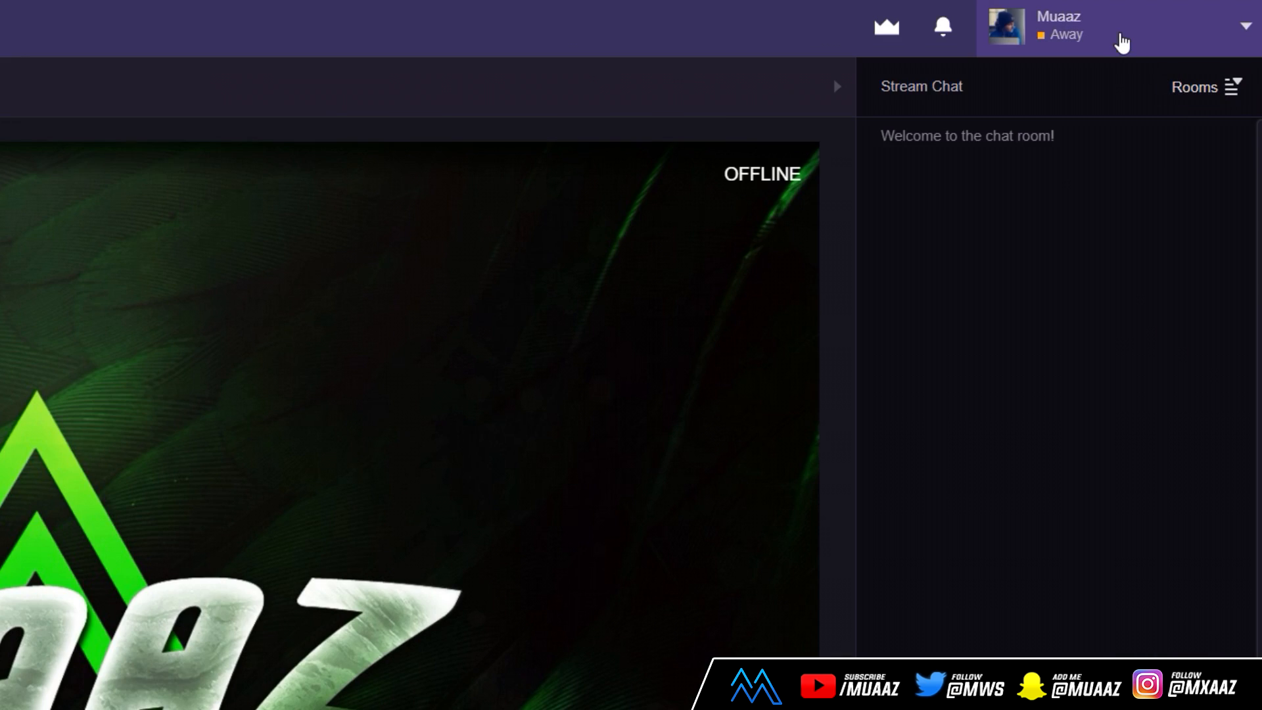
Step: On the Twitch website, open the channel settings from the dashboard and reveal the stream key
left_click(1122, 43)
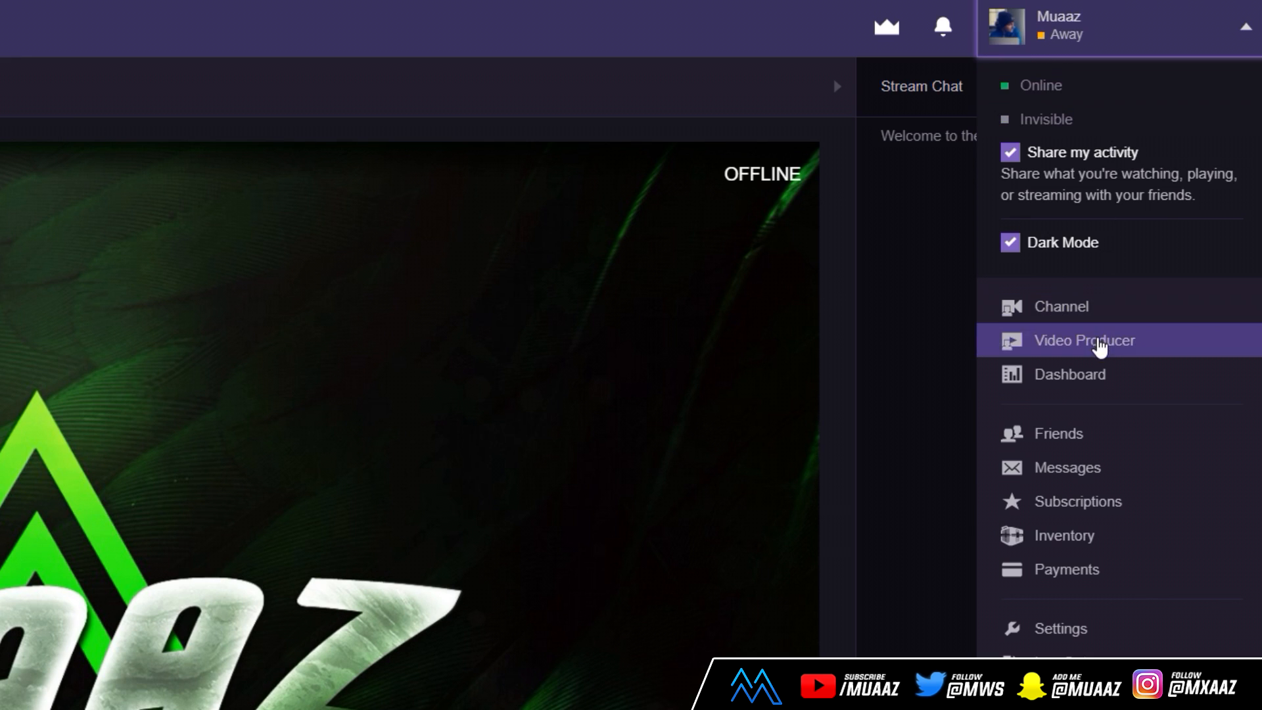
left_click(1078, 371)
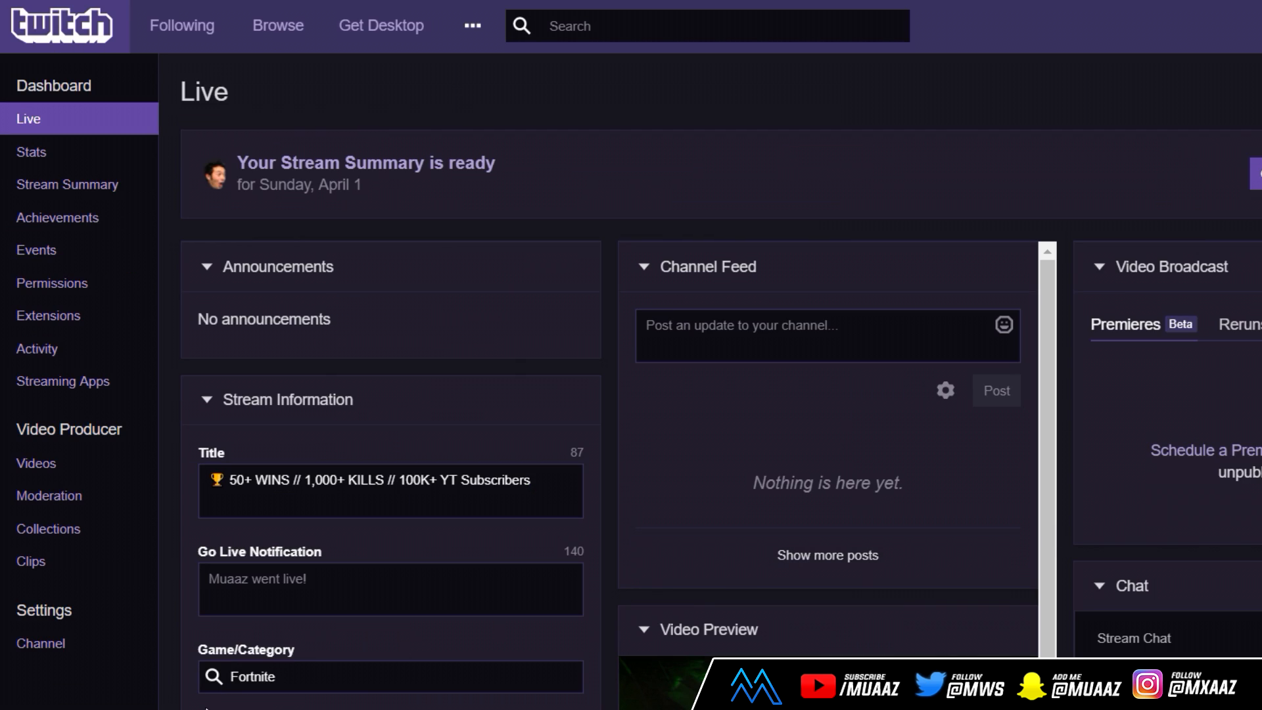
left_click(68, 653)
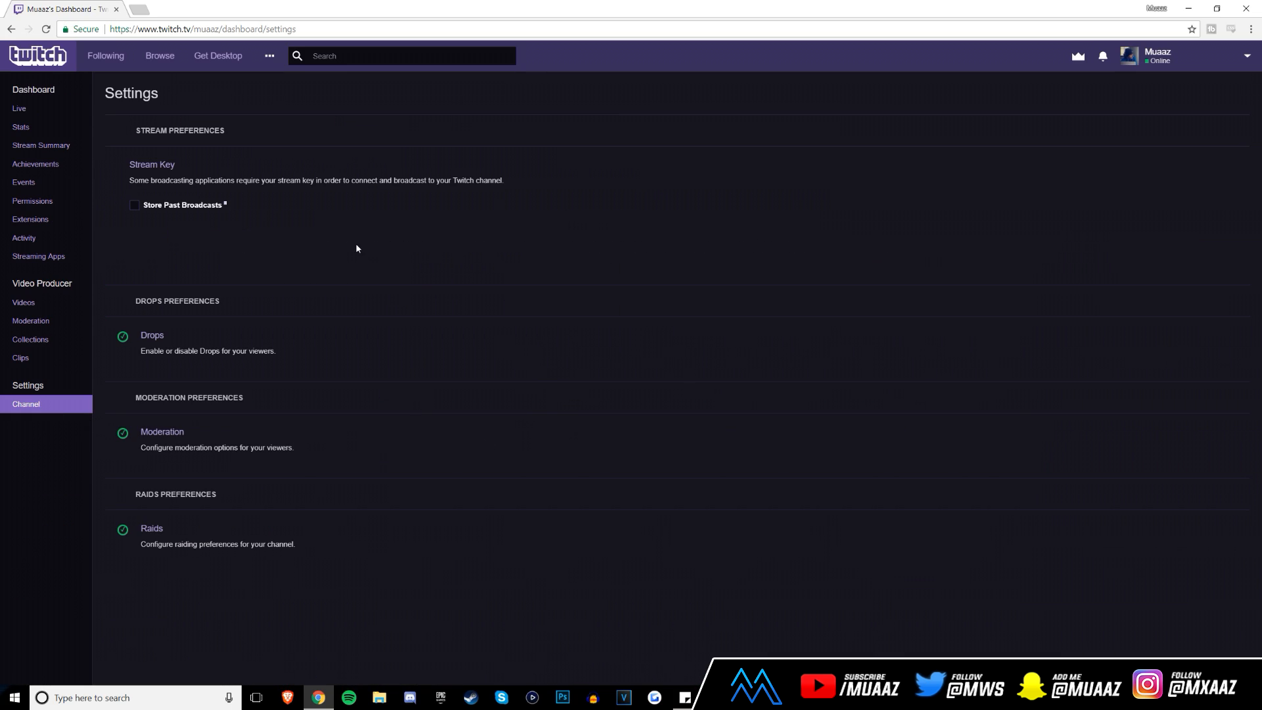
left_click(158, 165)
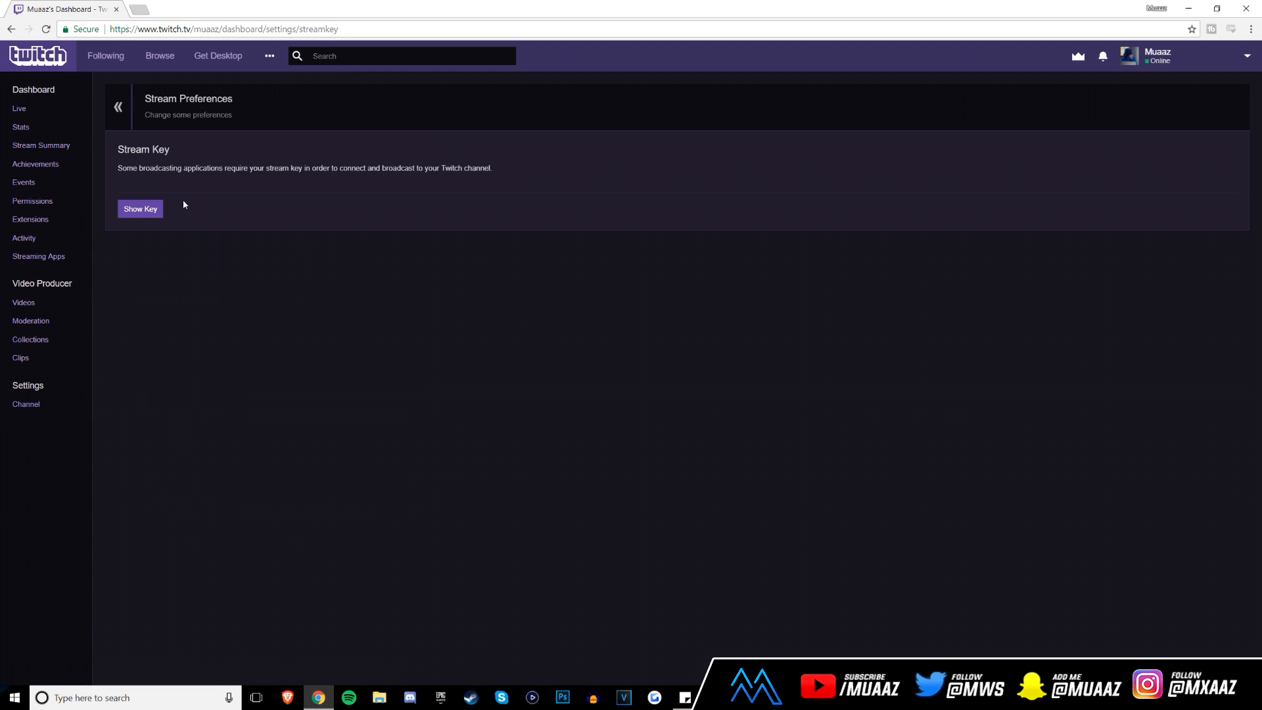
left_click(152, 207)
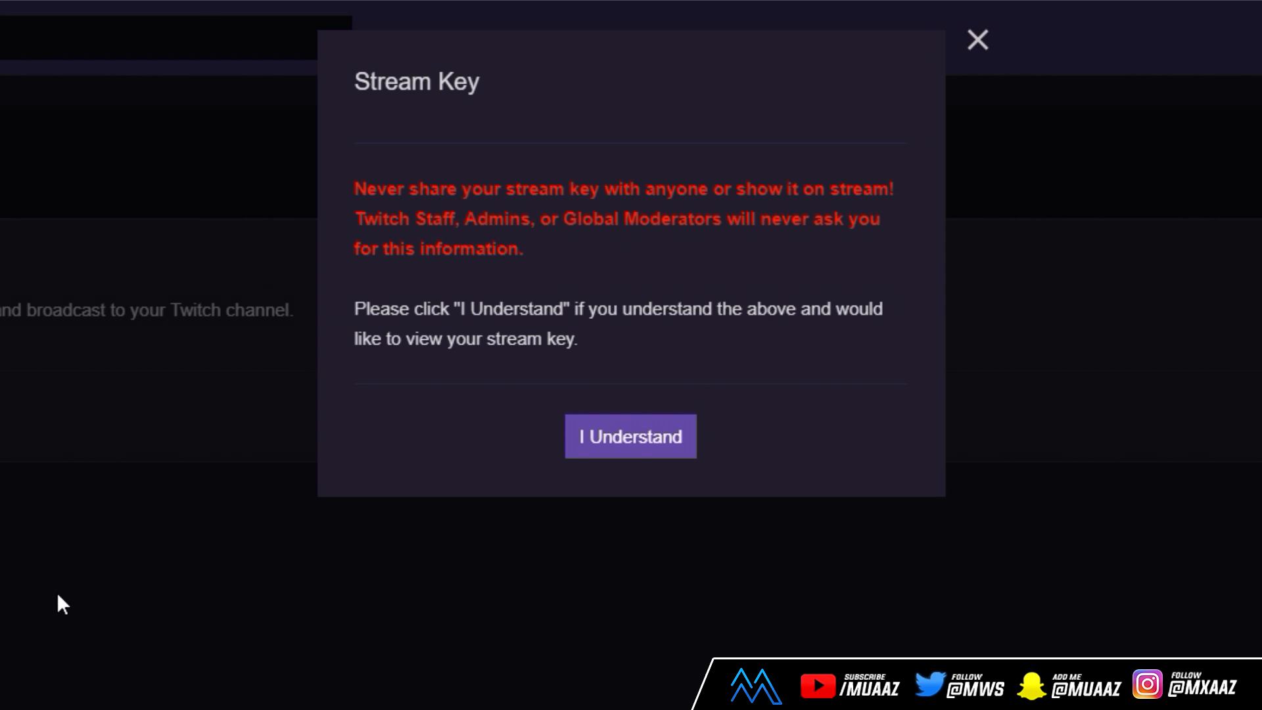
left_click(627, 447)
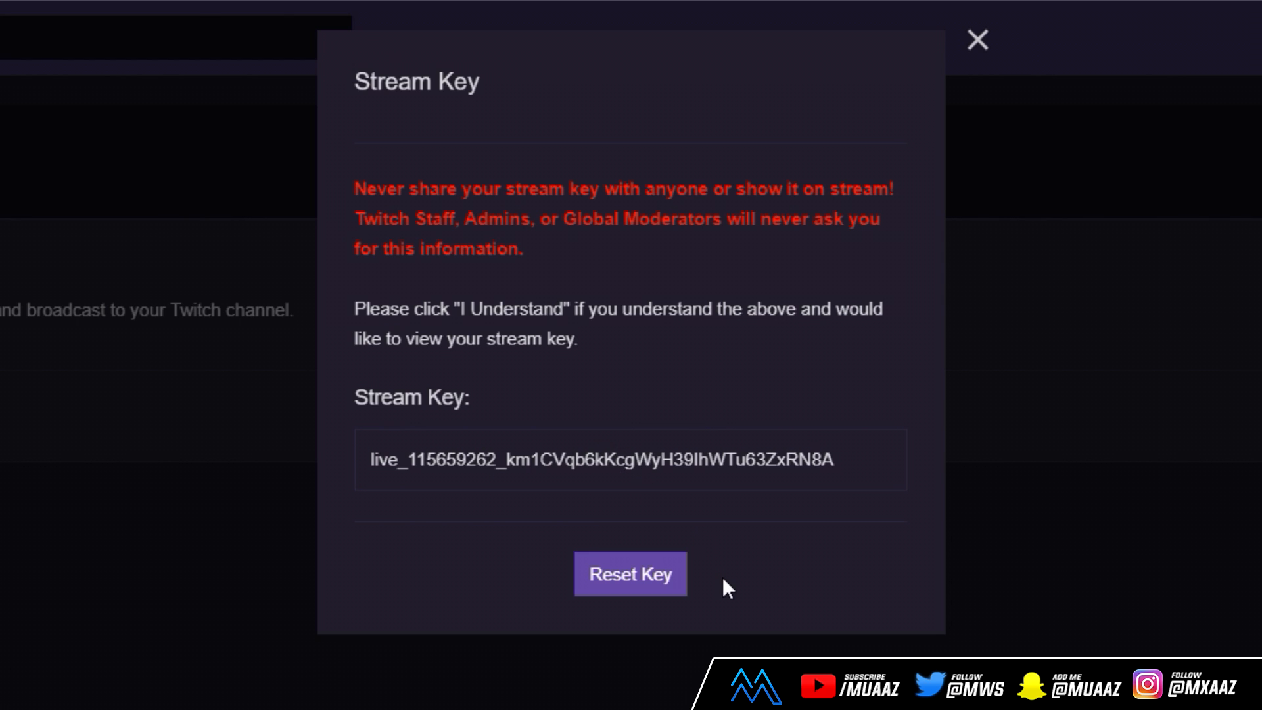
Step: Reset the Twitch stream key several times to generate a new one
left_click(657, 580)
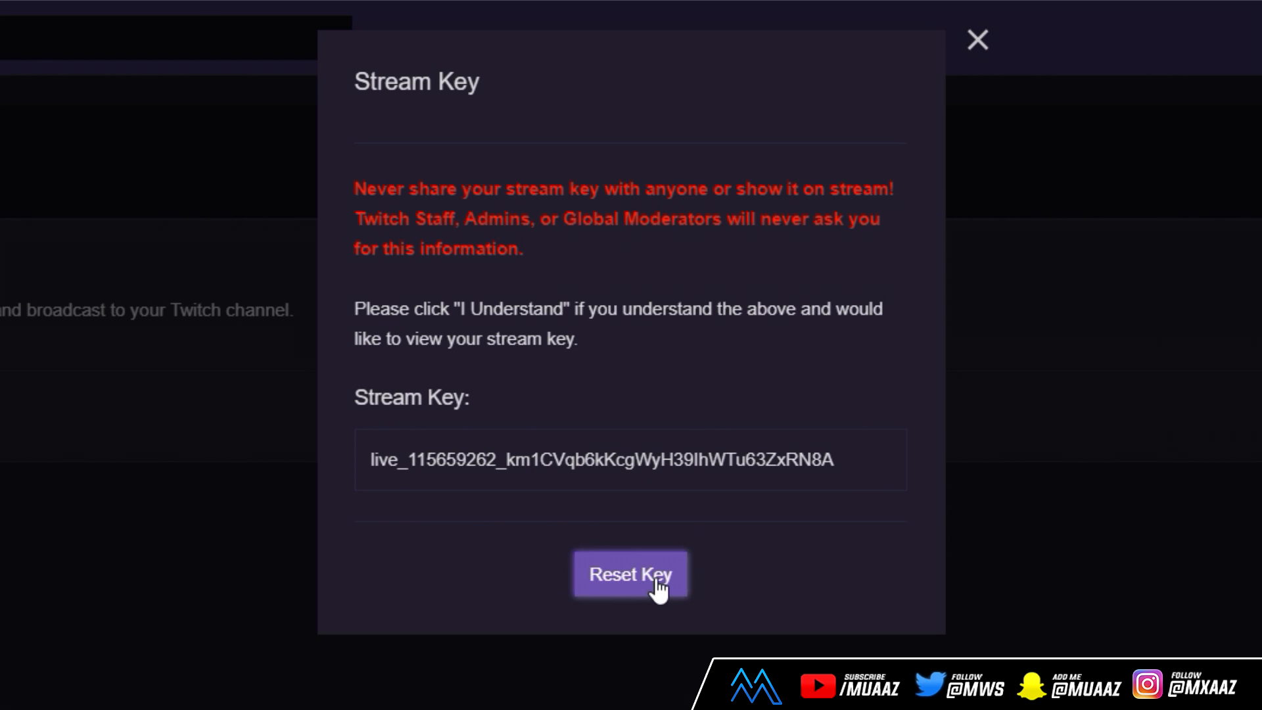
left_click(656, 579)
left_click(656, 580)
left_click(656, 580)
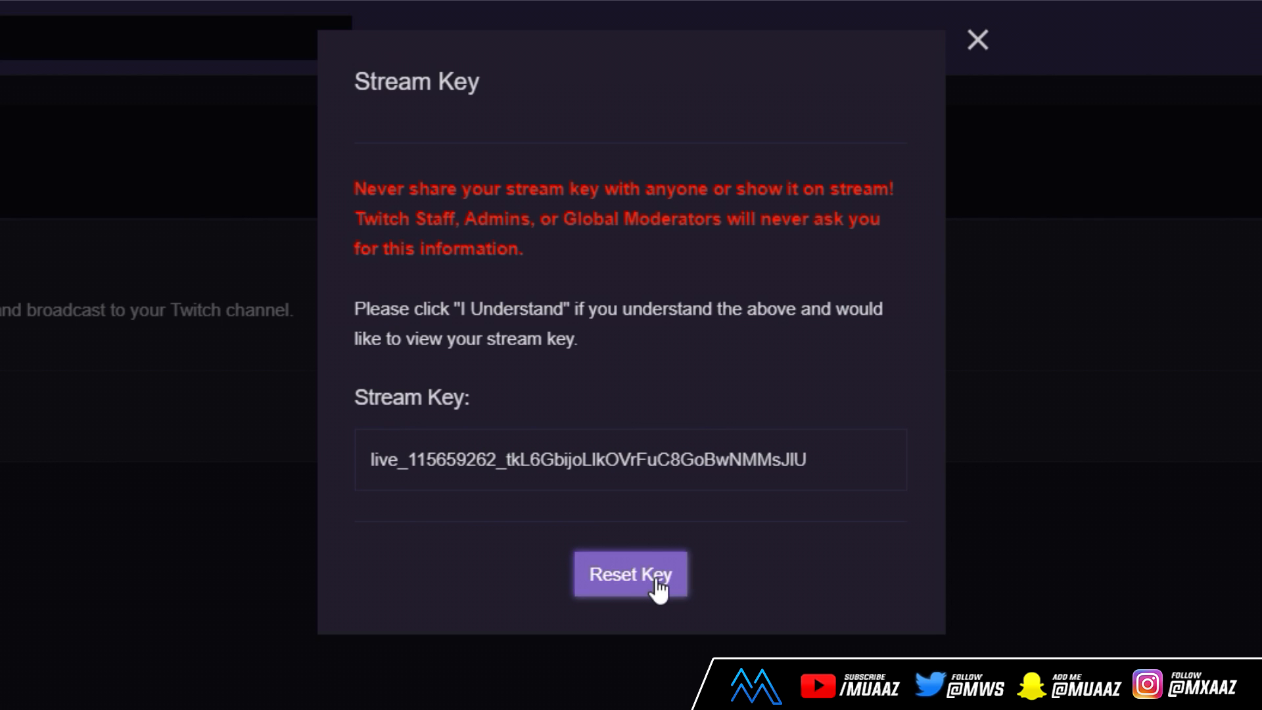
left_click(657, 580)
left_click(657, 580)
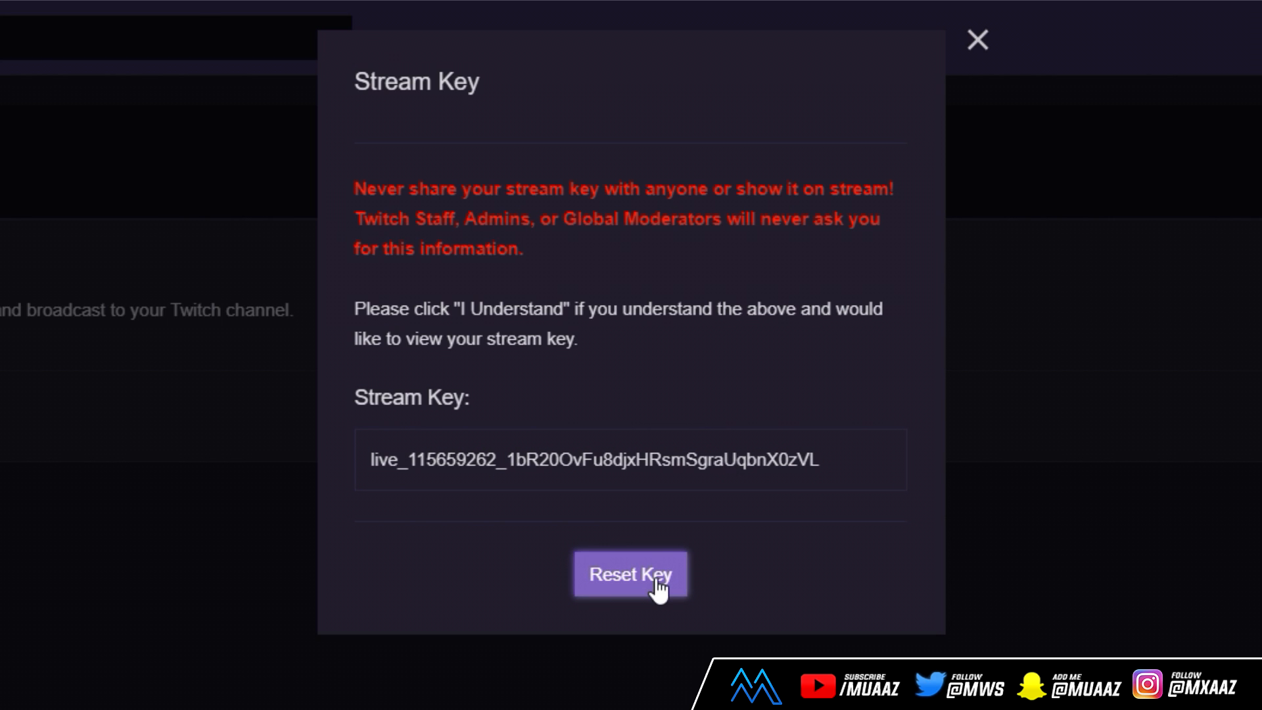
left_click(657, 579)
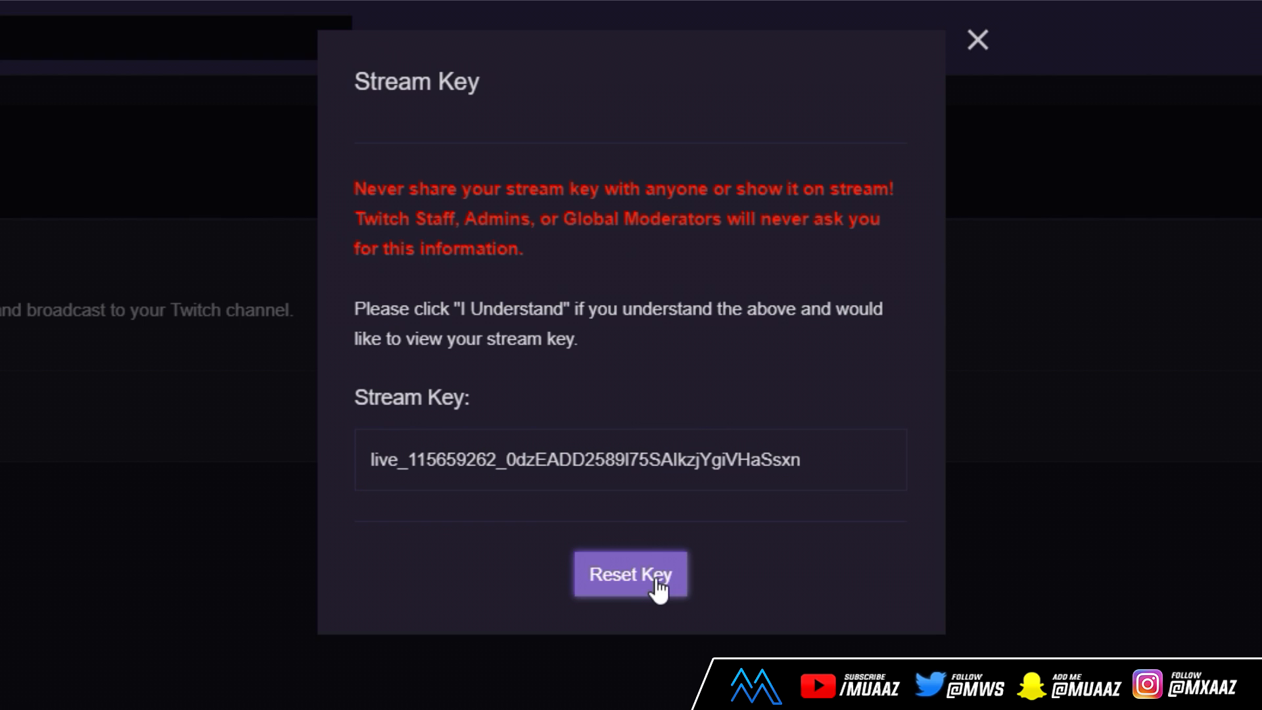
Step: Copy the new Twitch stream key, switch to OBS, and replace the existing key in the Stream key field with it, unmasked
left_click_drag(822, 455, 361, 452)
right_click(414, 465)
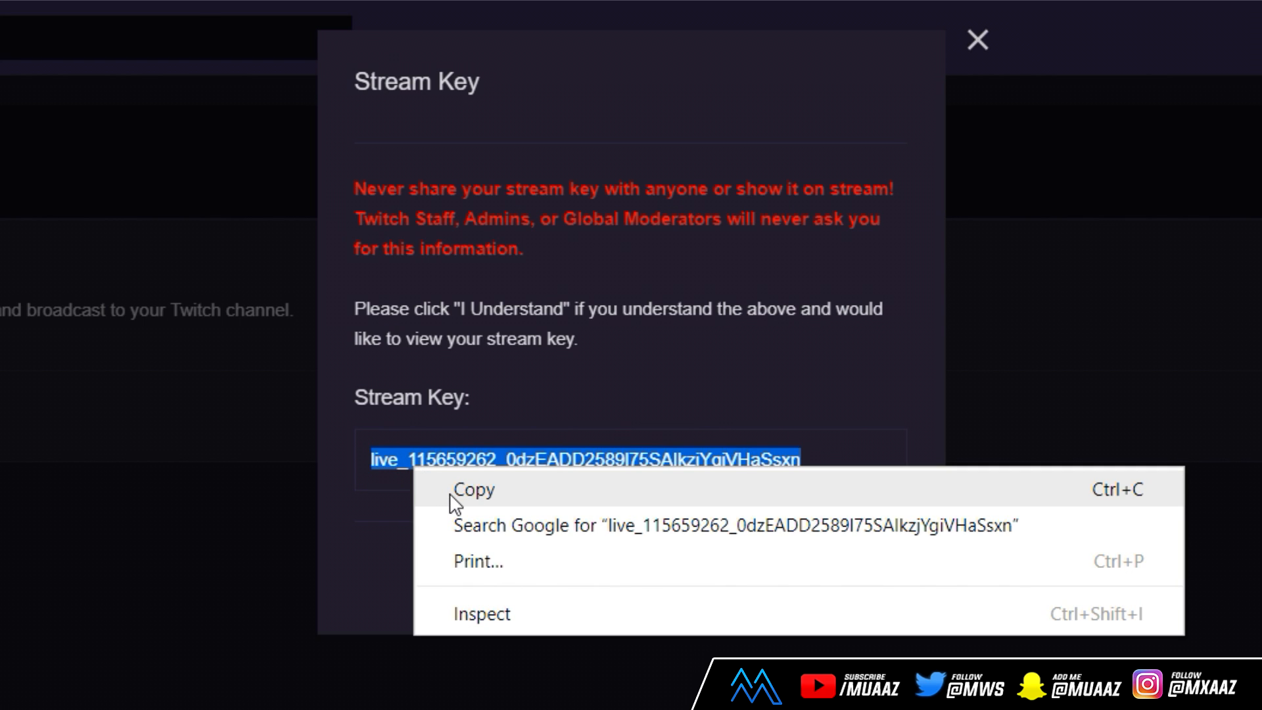
left_click(455, 505)
key("alt+Tab")
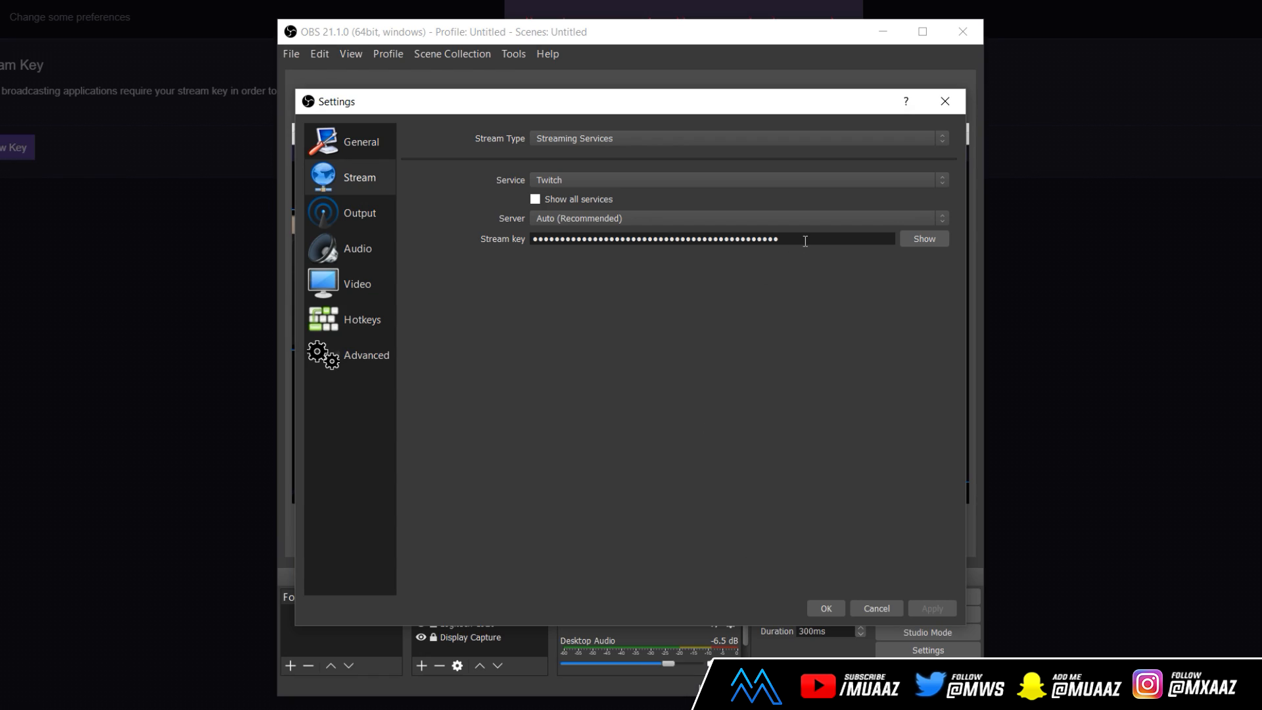
left_click_drag(805, 241, 536, 234)
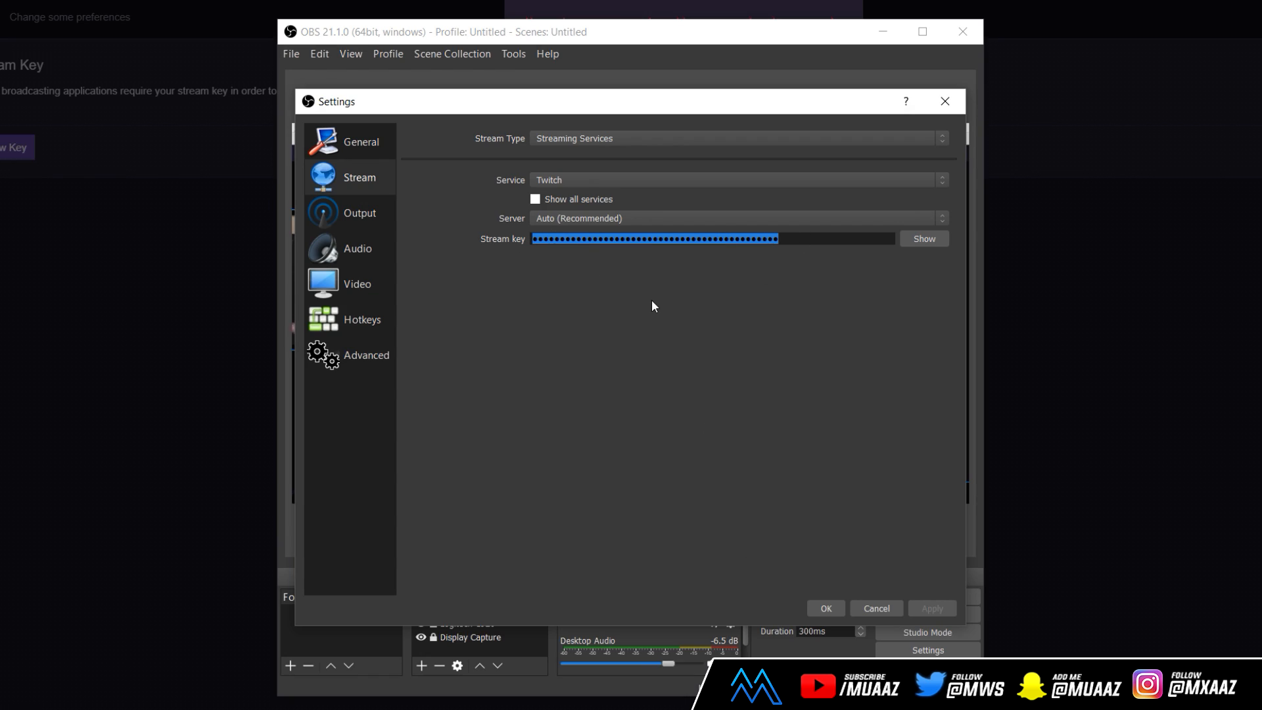
key("BackSpace")
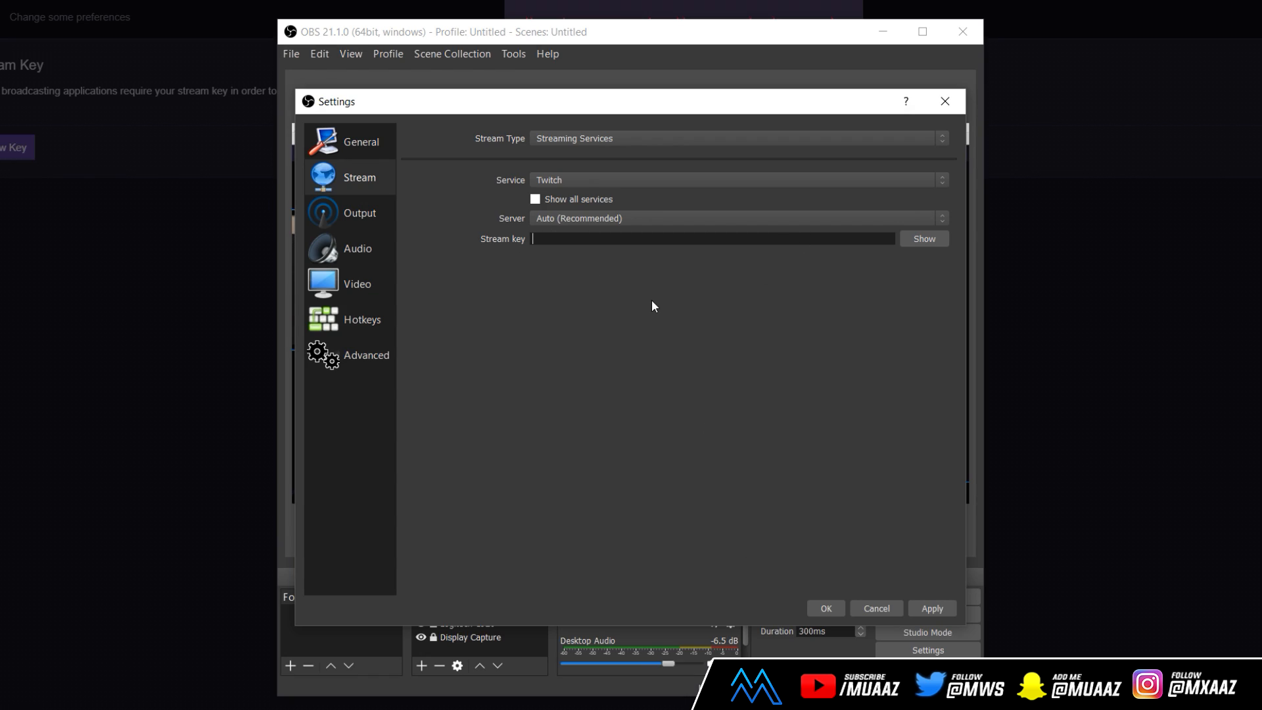
right_click(632, 239)
left_click(655, 322)
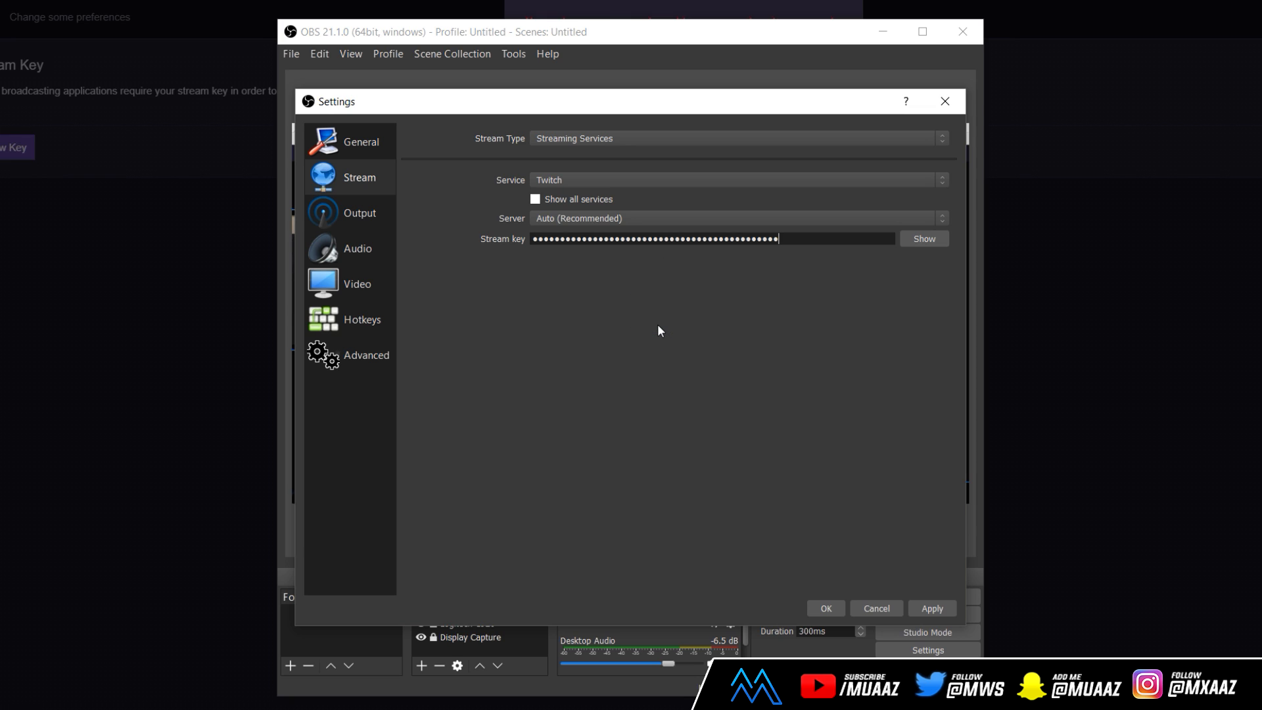
left_click(925, 236)
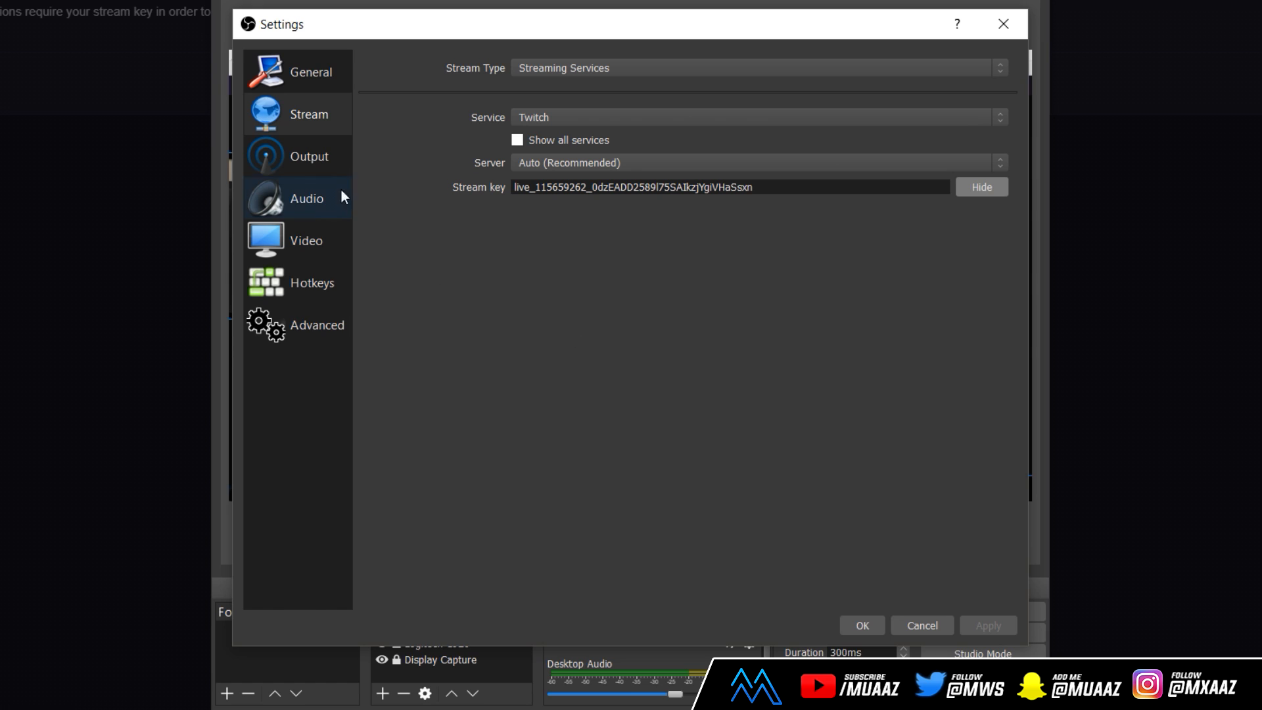
Step: Review the streaming values in the output settings and the audio bitrate choices, keeping 160
left_click(316, 148)
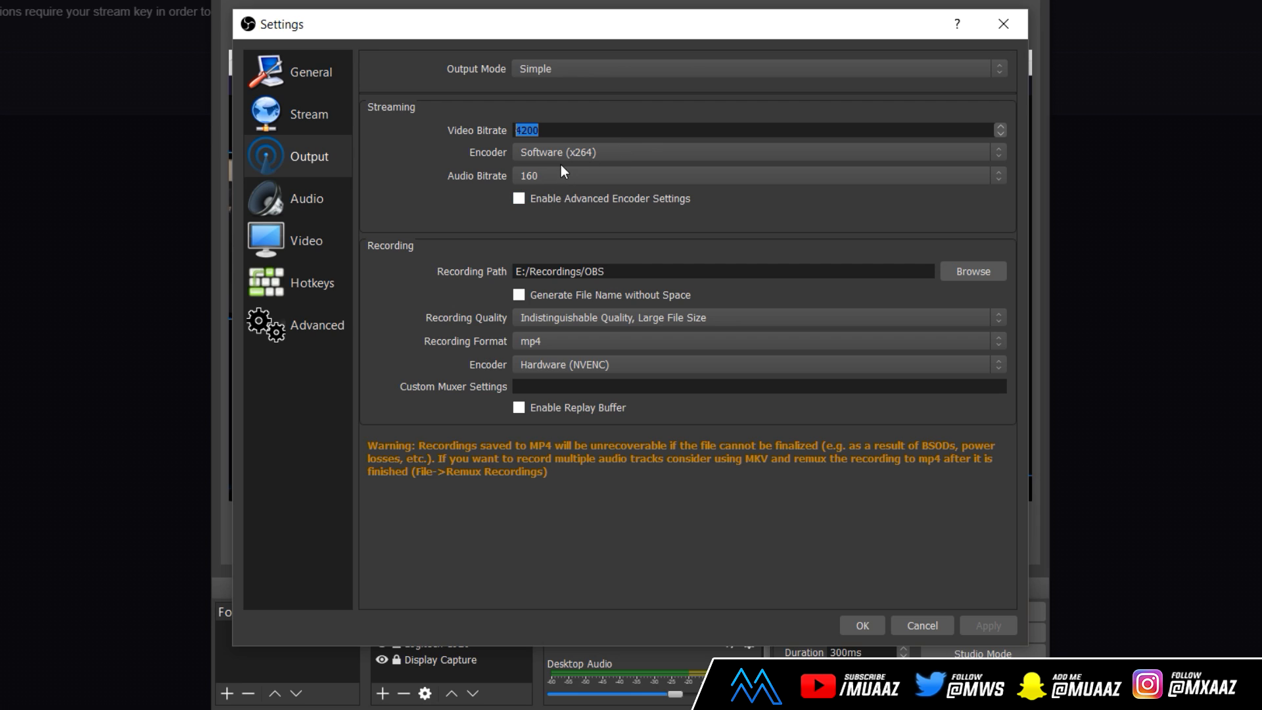
left_click(546, 174)
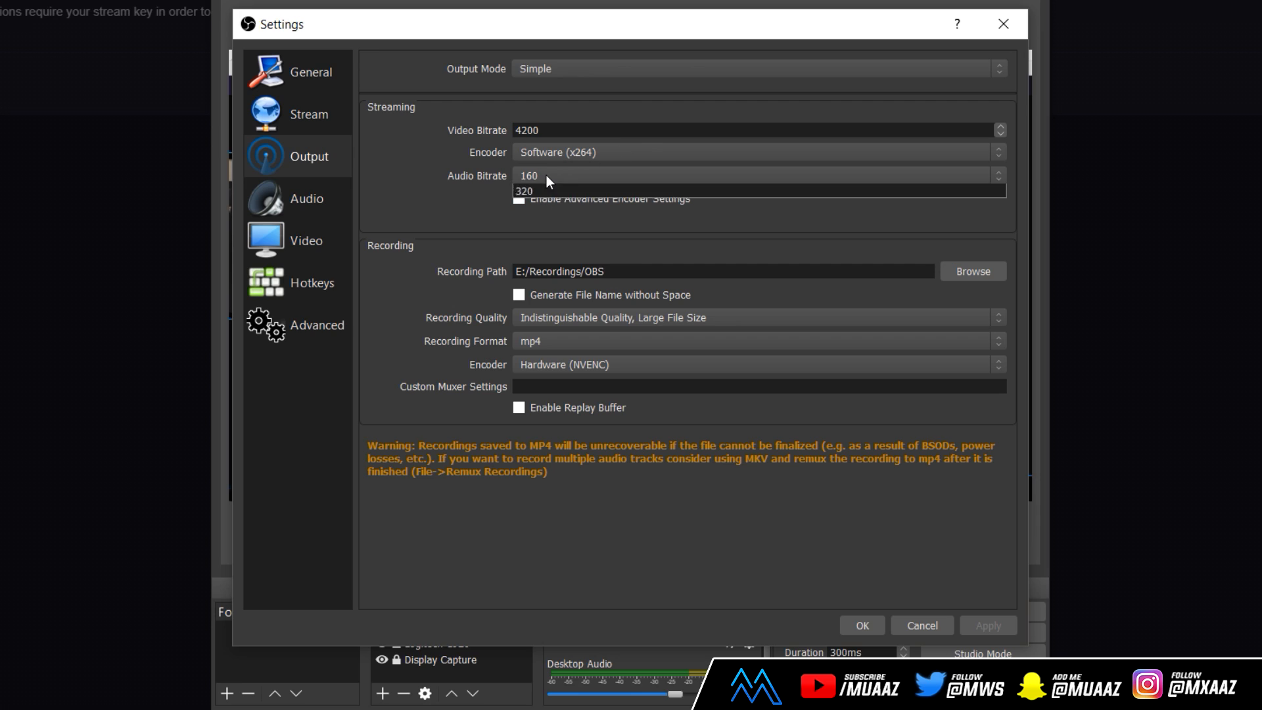
left_click(460, 160)
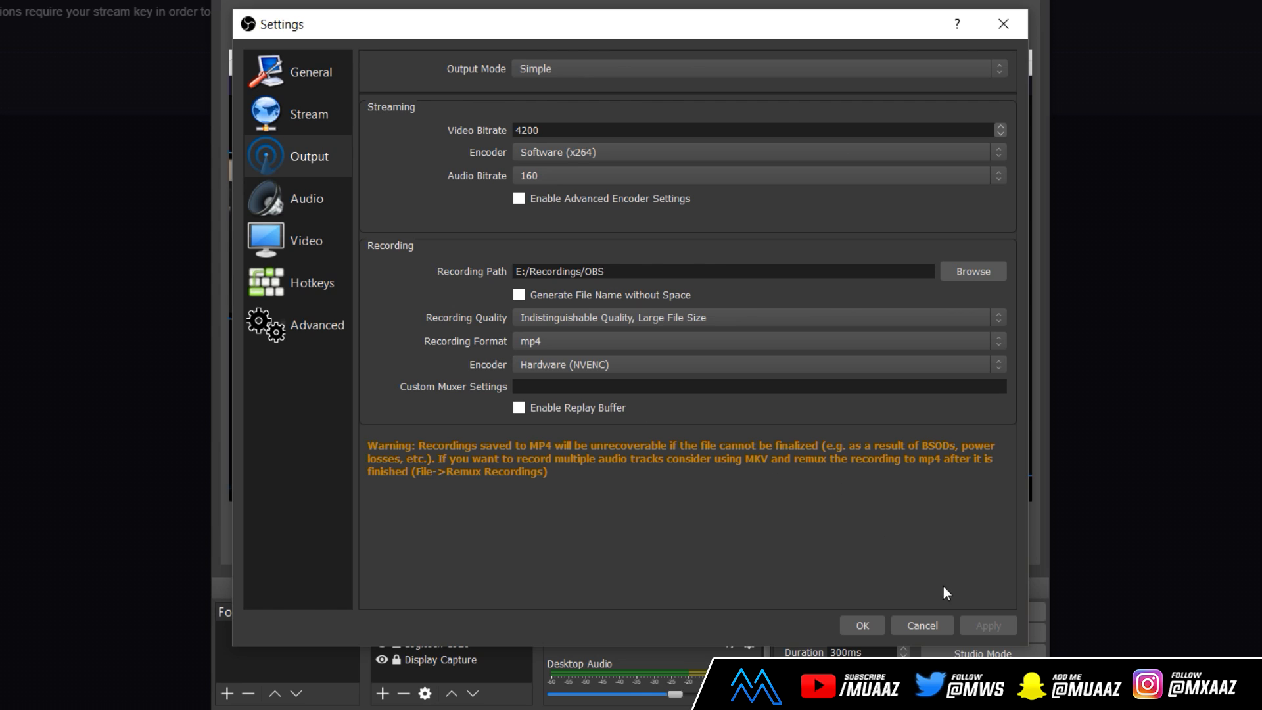
Step: Review the audio settings' sample rate, channel, desktop audio device and microphone choices, keeping 44.1khz, Stereo, the ASTRO MixAmp Pro headset and the Yeti microphone
left_click(297, 196)
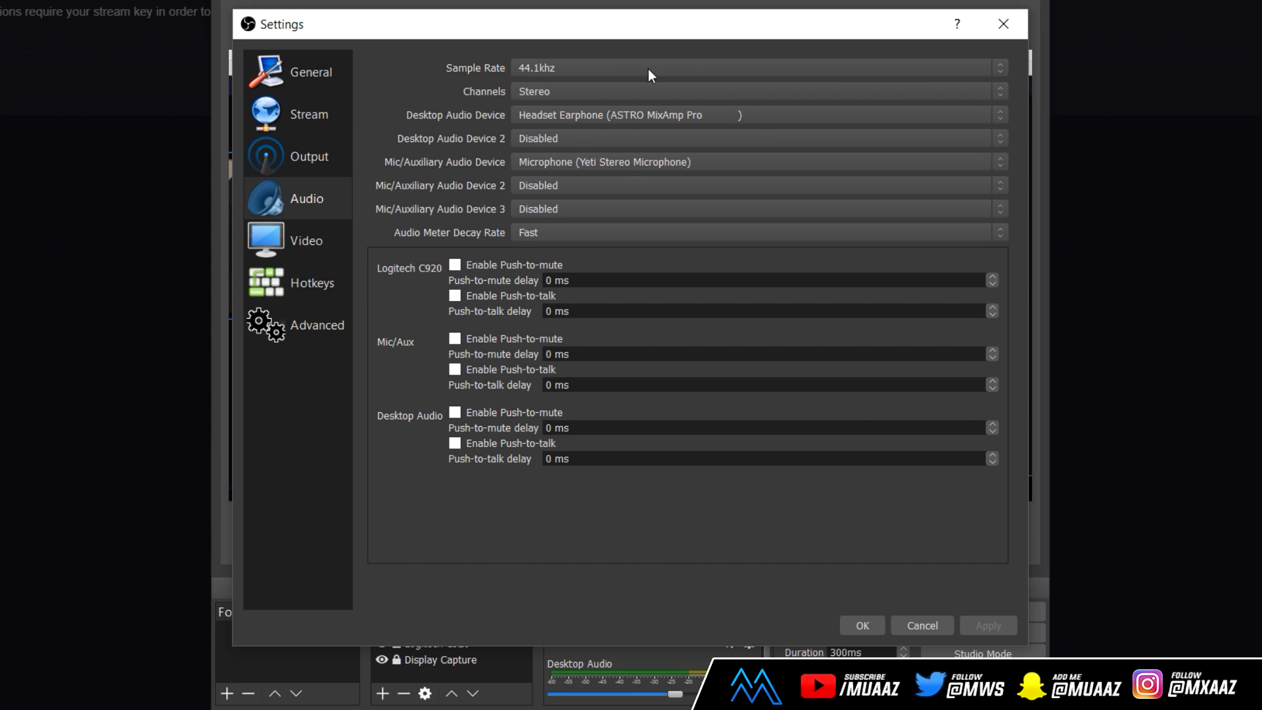
left_click(648, 69)
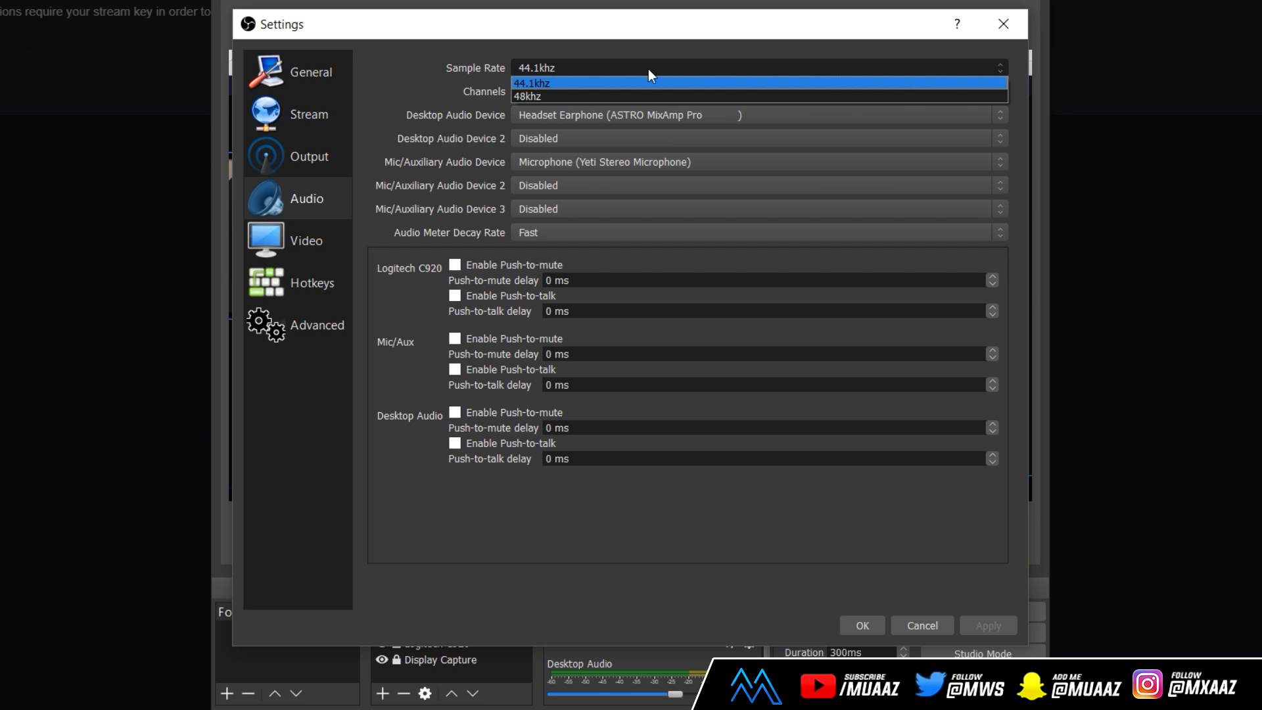
left_click(425, 40)
left_click(578, 92)
left_click(422, 84)
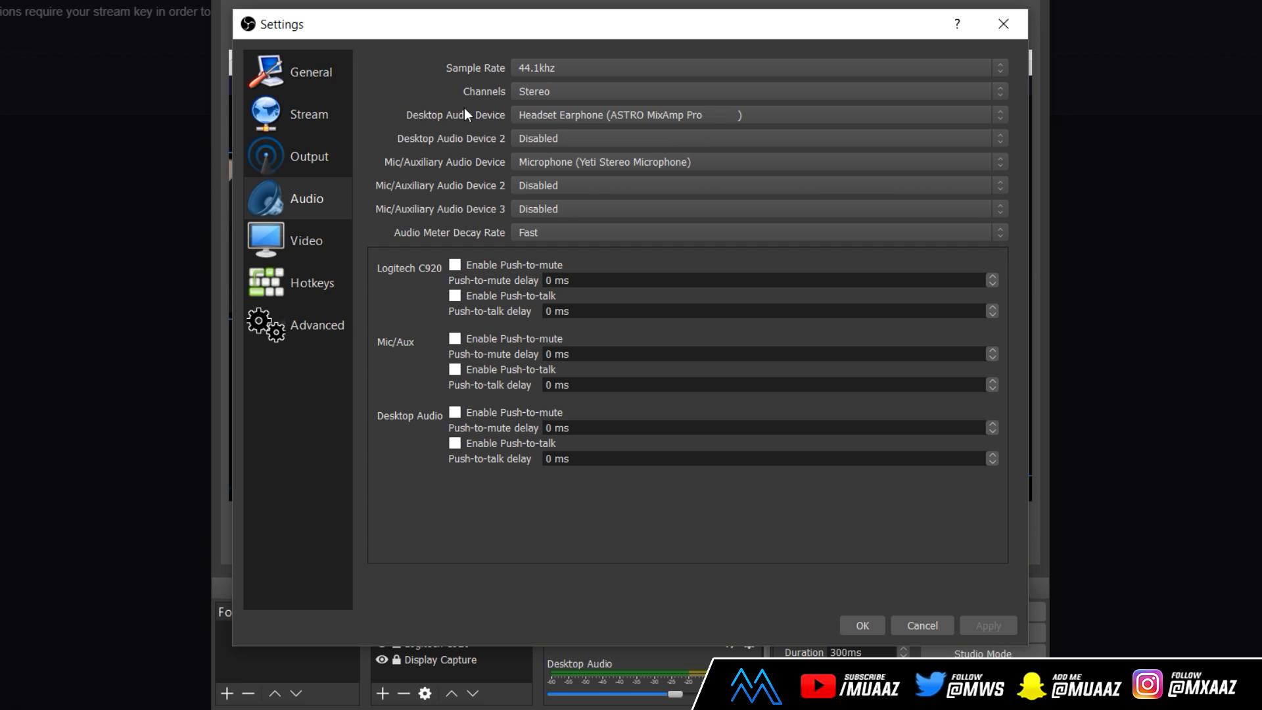
left_click(775, 115)
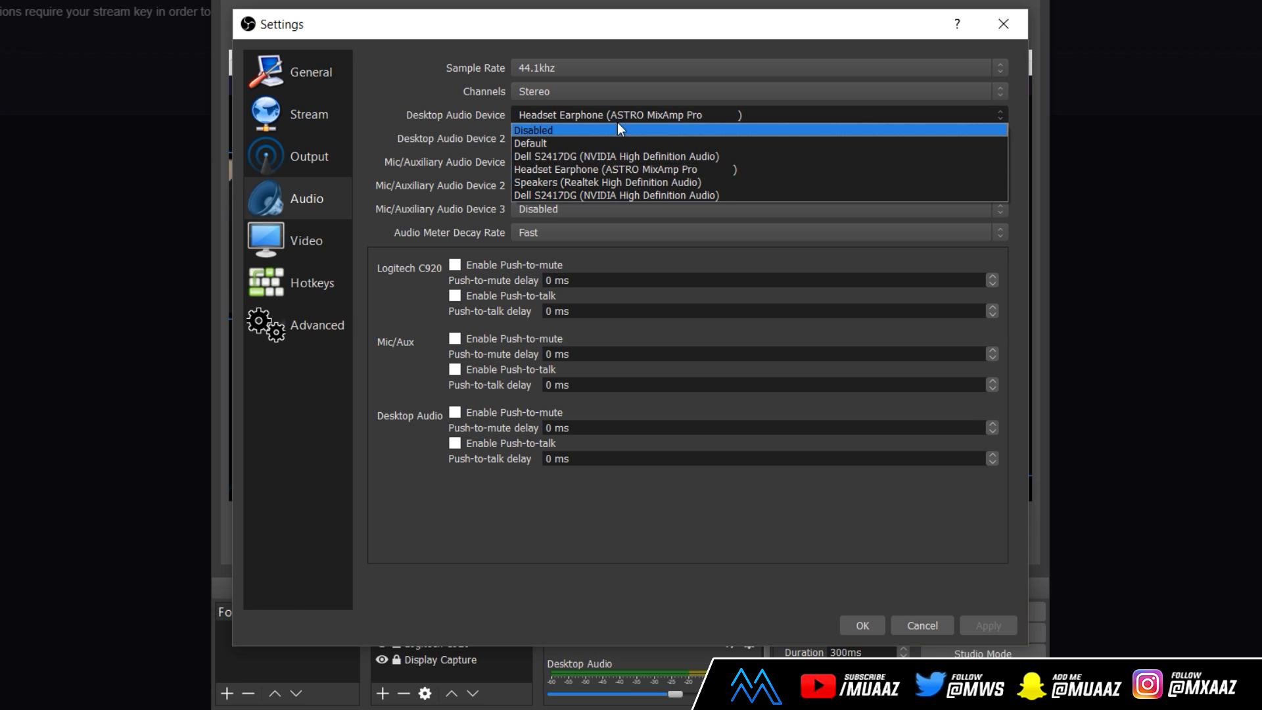
left_click(447, 115)
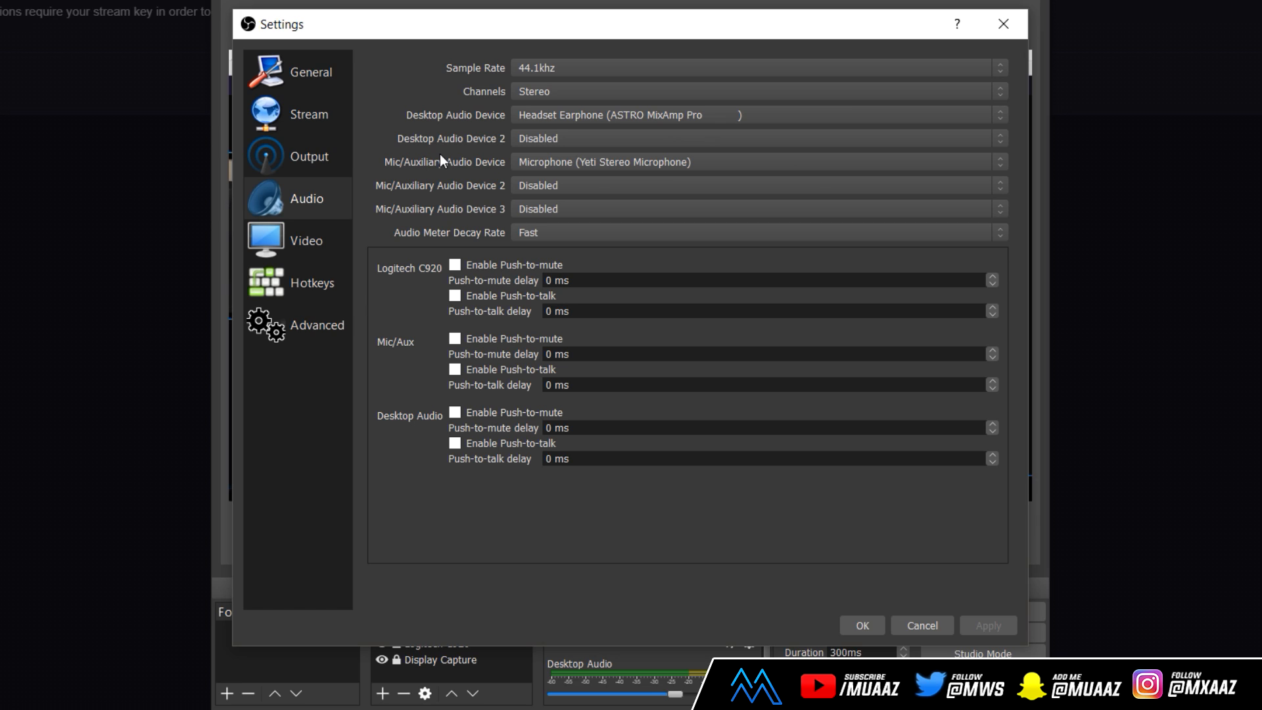
left_click(726, 163)
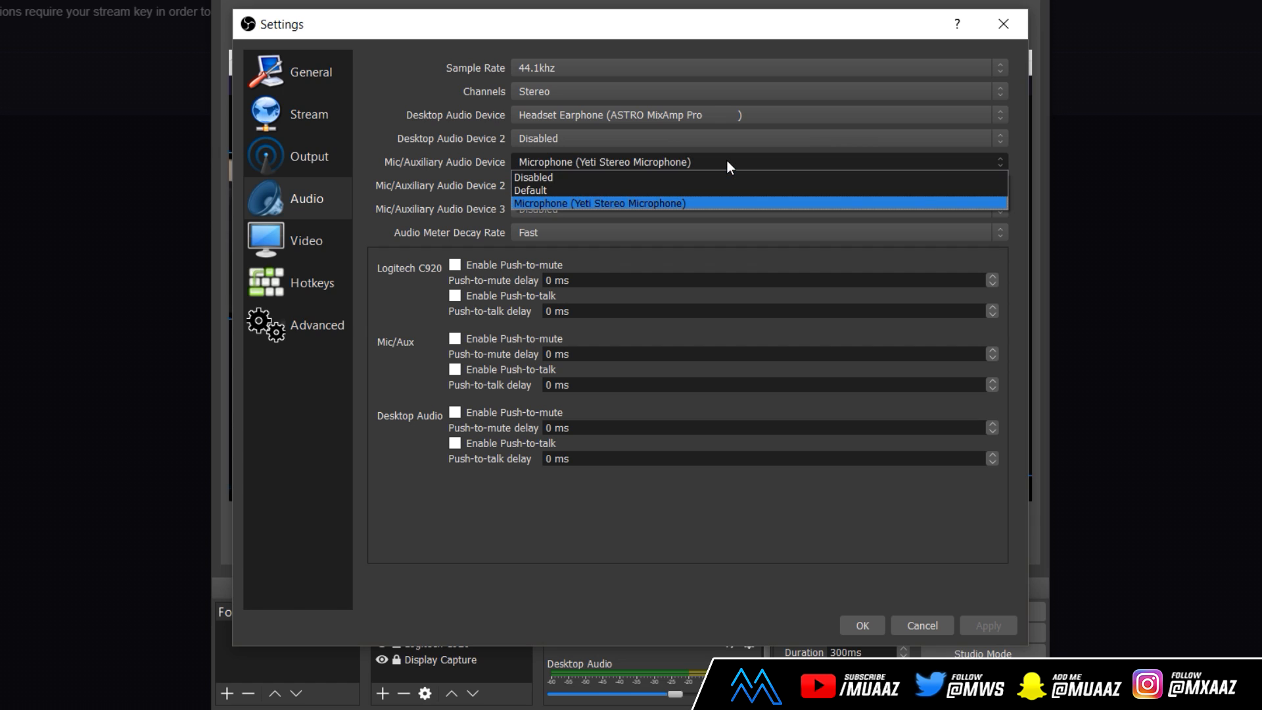
left_click(411, 154)
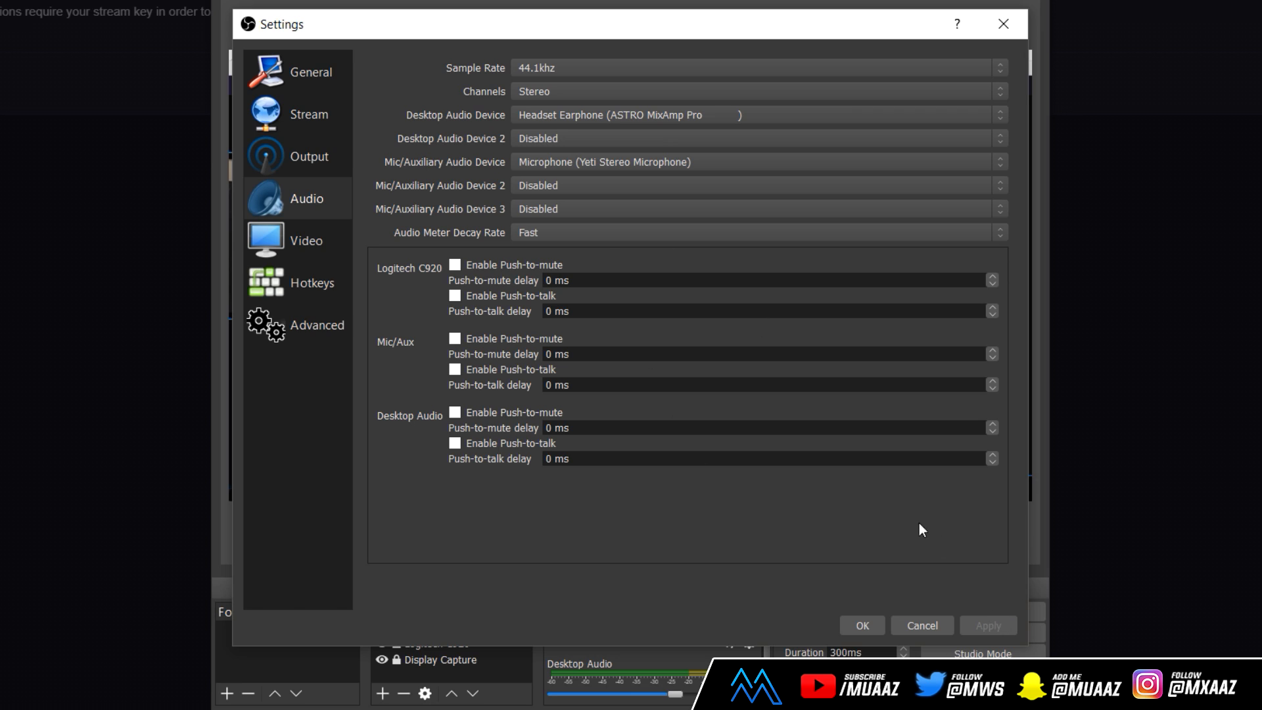
Step: In the video settings, keep the base canvas resolution at 2560x1440 and set the output (scaled) resolution to 1280x720
left_click(293, 253)
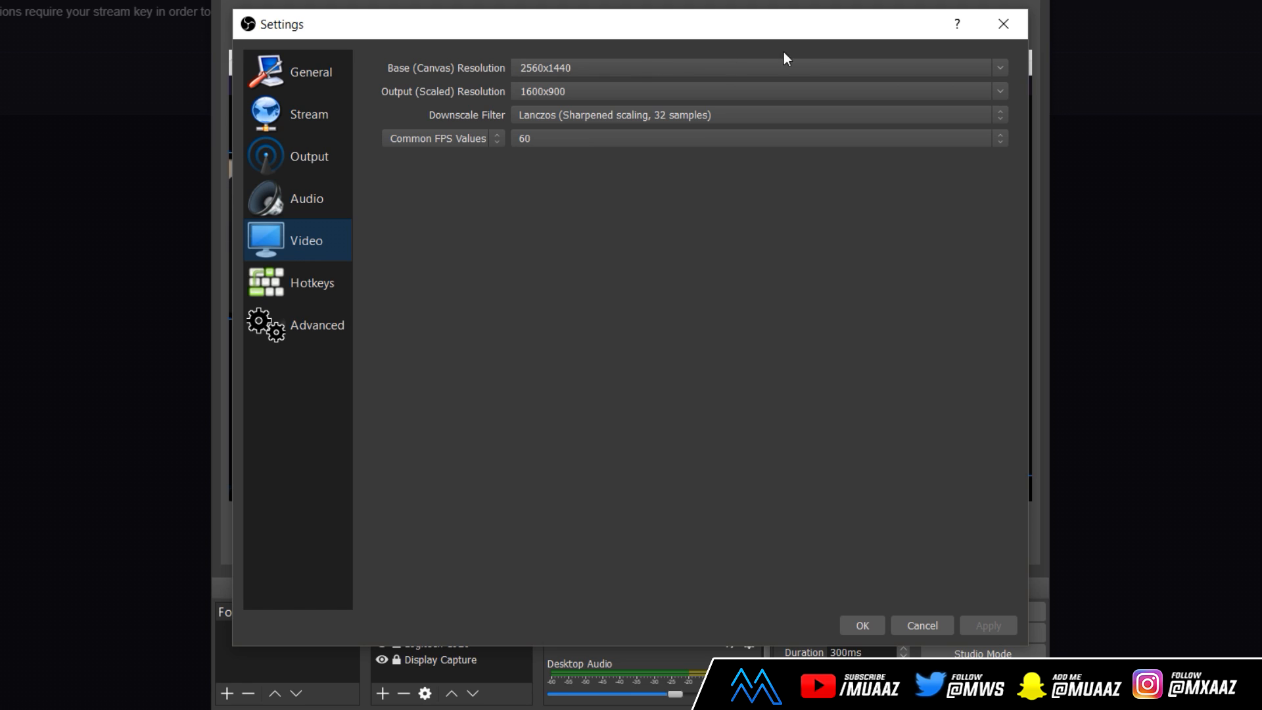
left_click(999, 70)
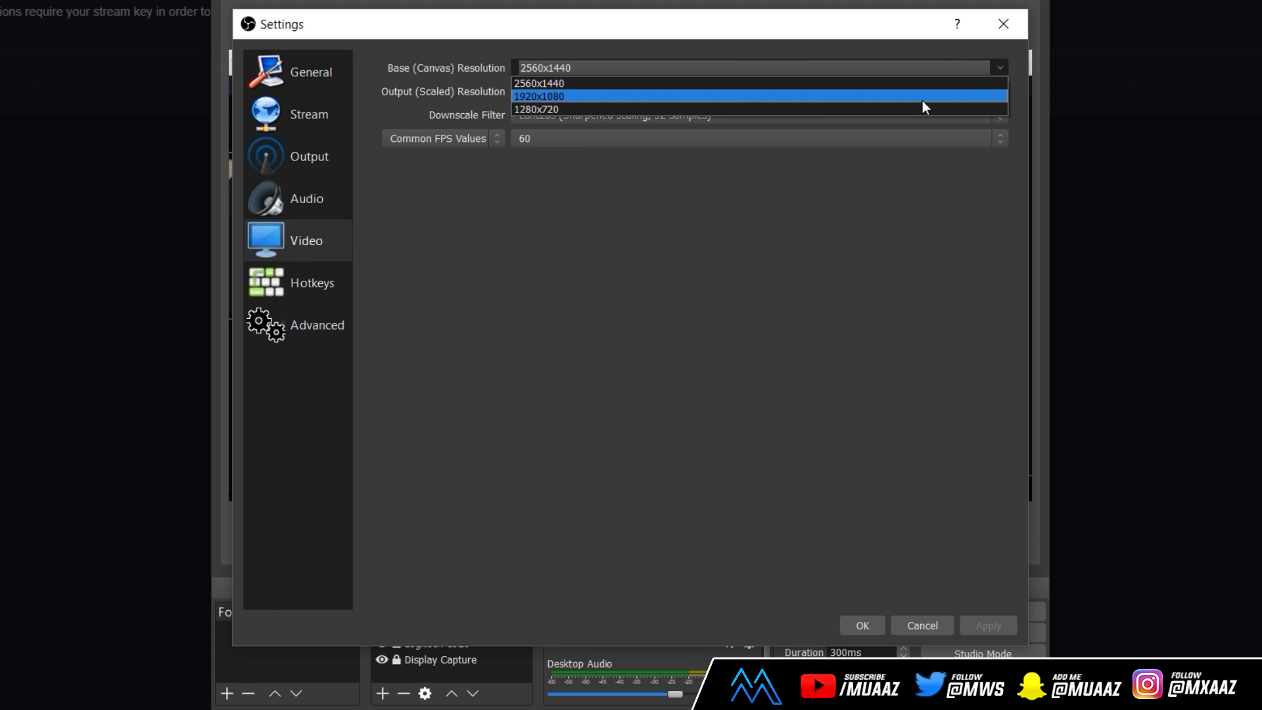
left_click(739, 289)
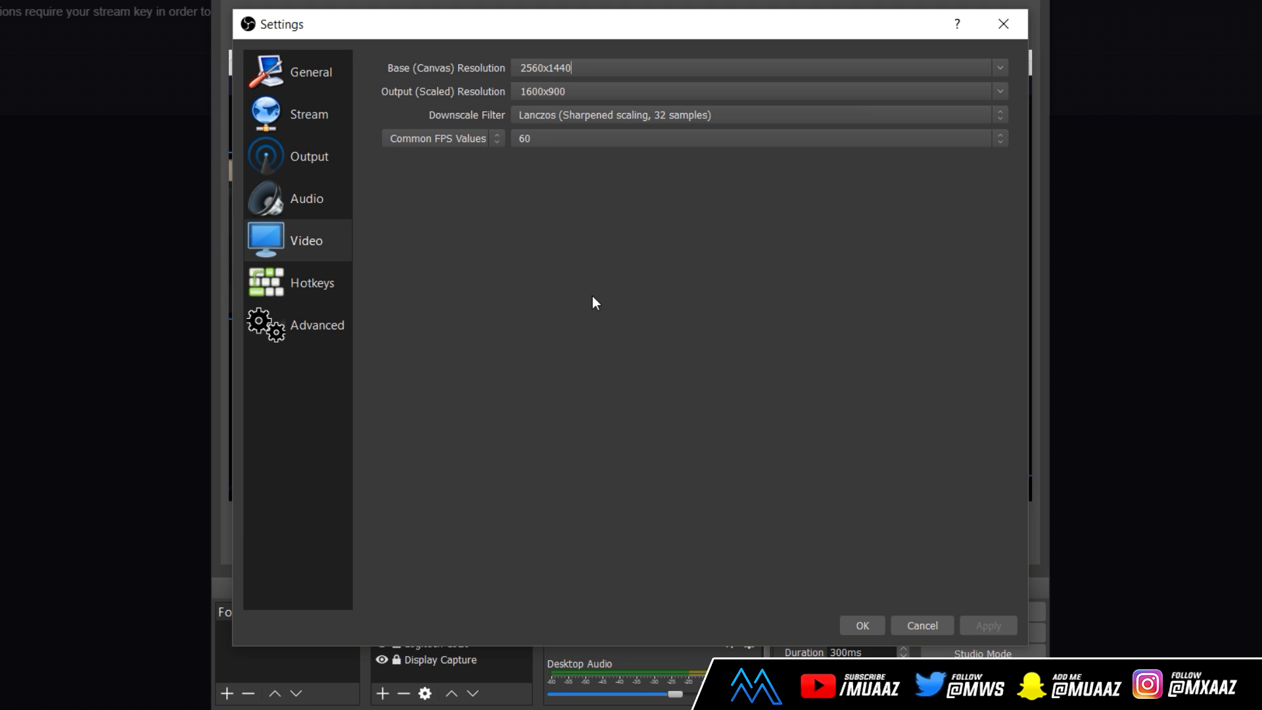
left_click(1000, 91)
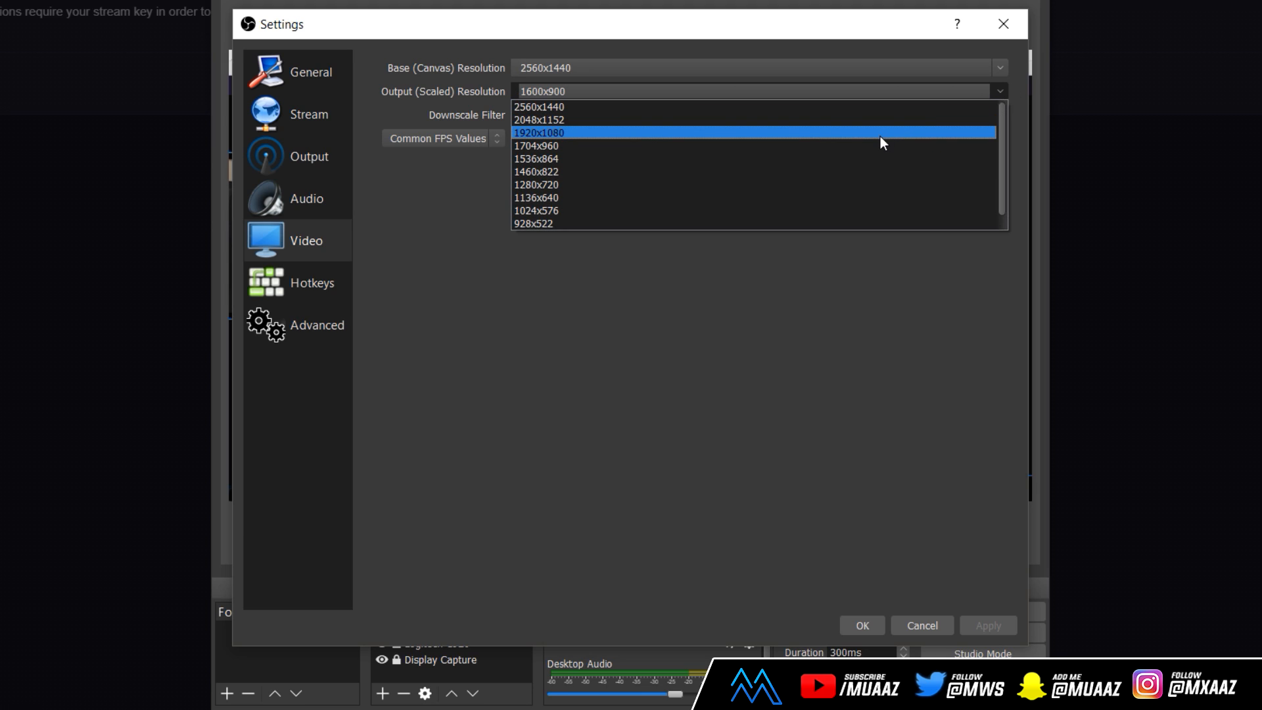
left_click(458, 173)
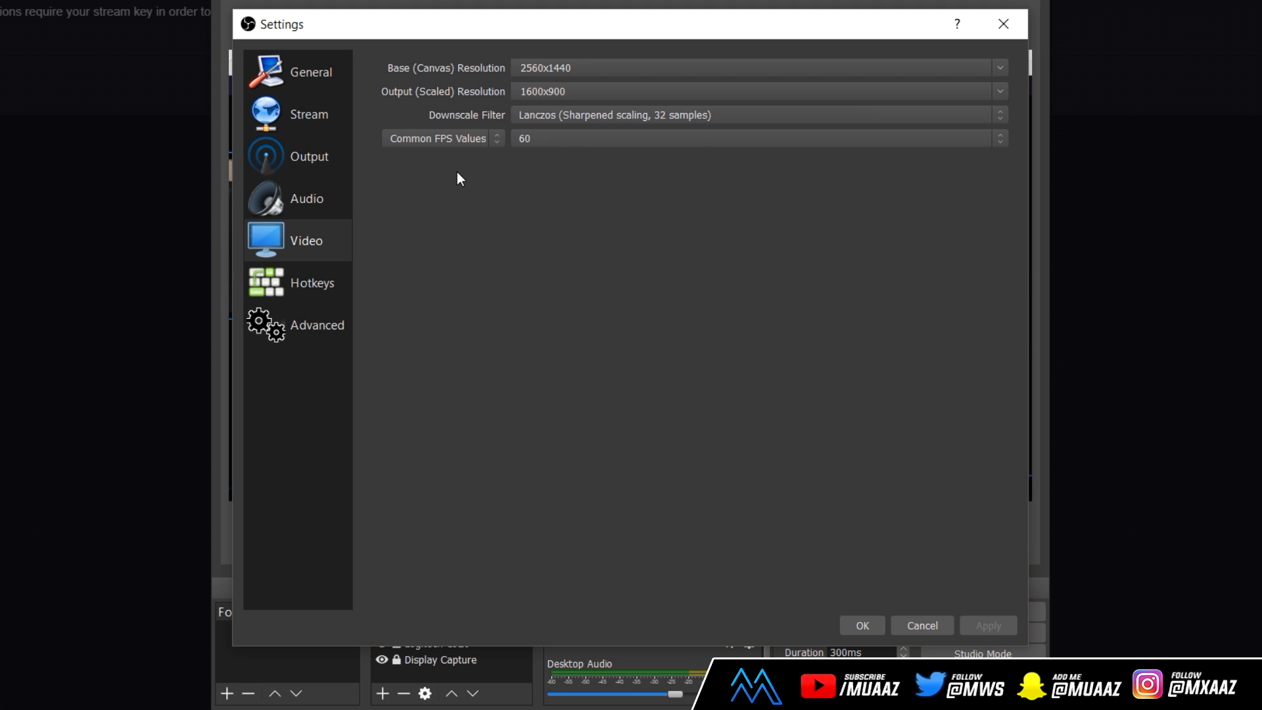
left_click(579, 93)
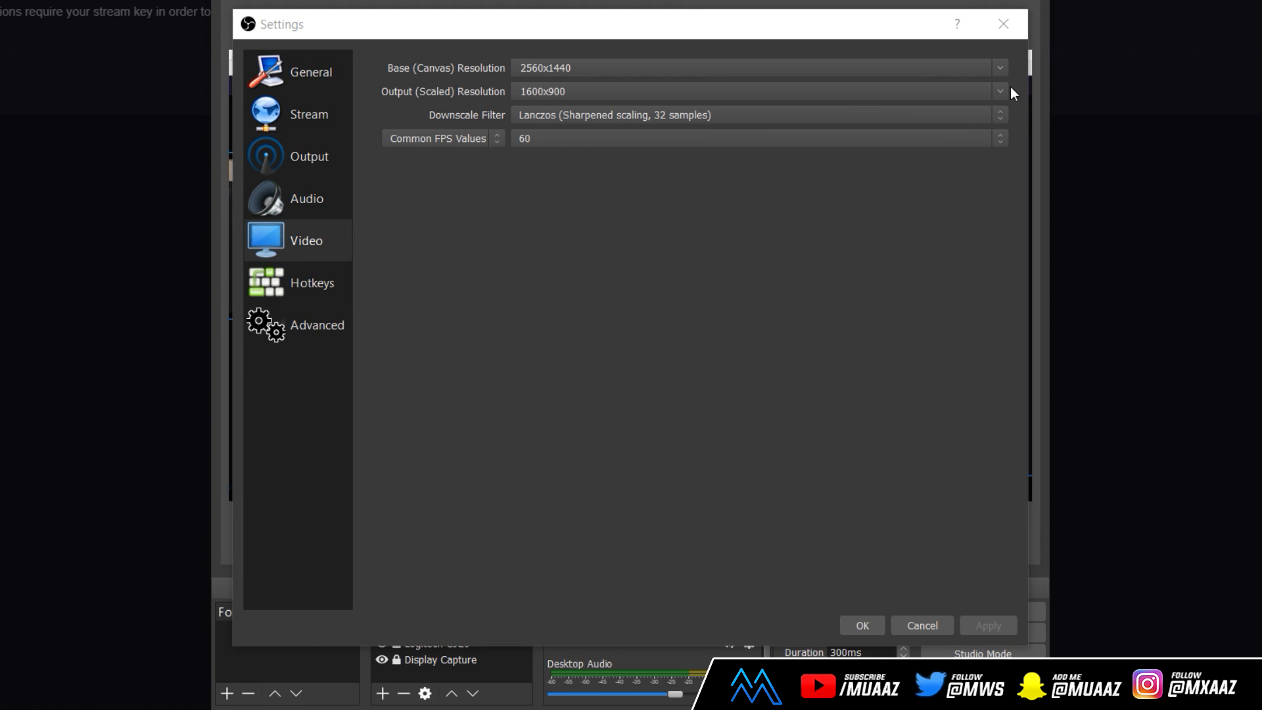
left_click(1000, 90)
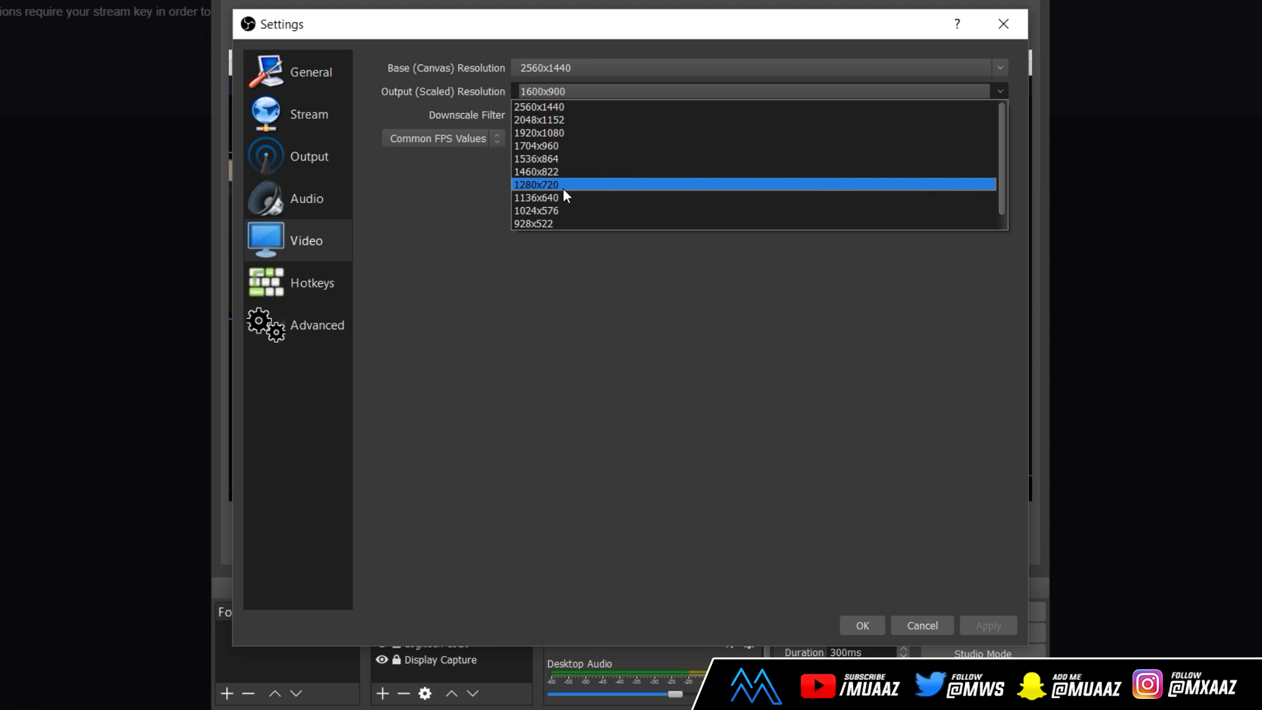
left_click(545, 185)
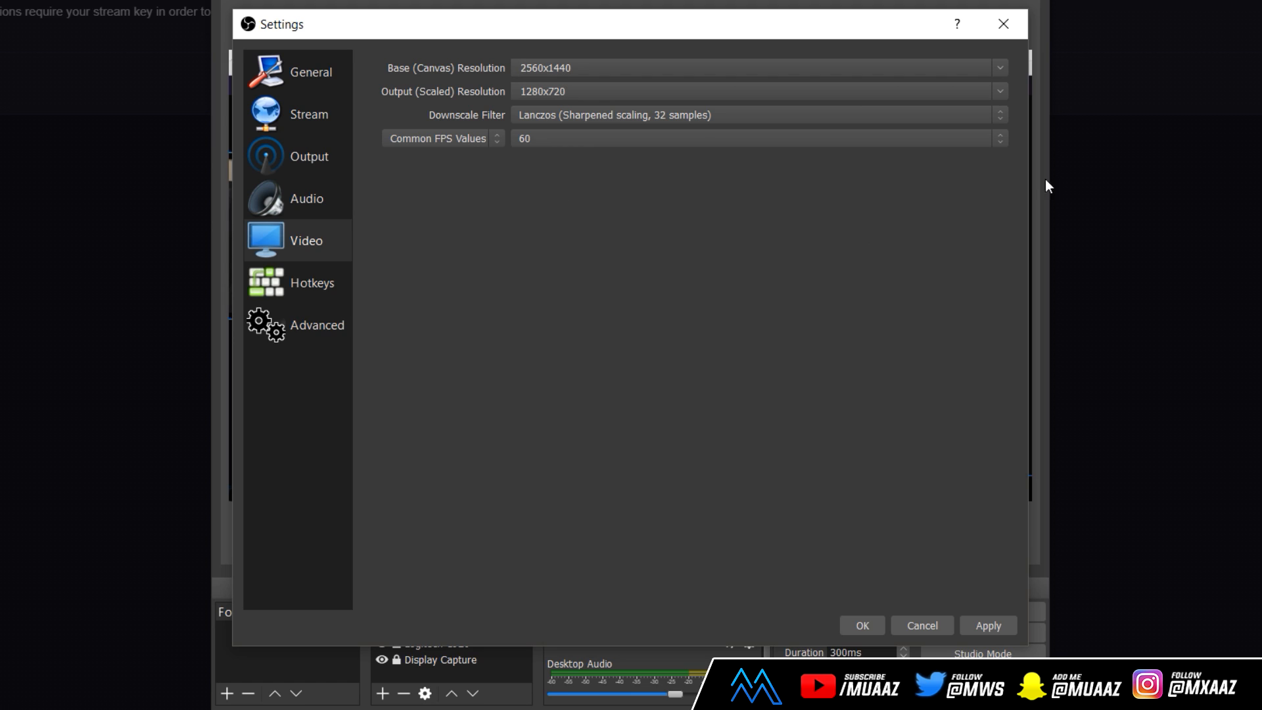
Step: Review the downscale filter and common FPS choices, keeping Lanczos (Sharpened scaling, 32 samples) and 60
left_click(1000, 113)
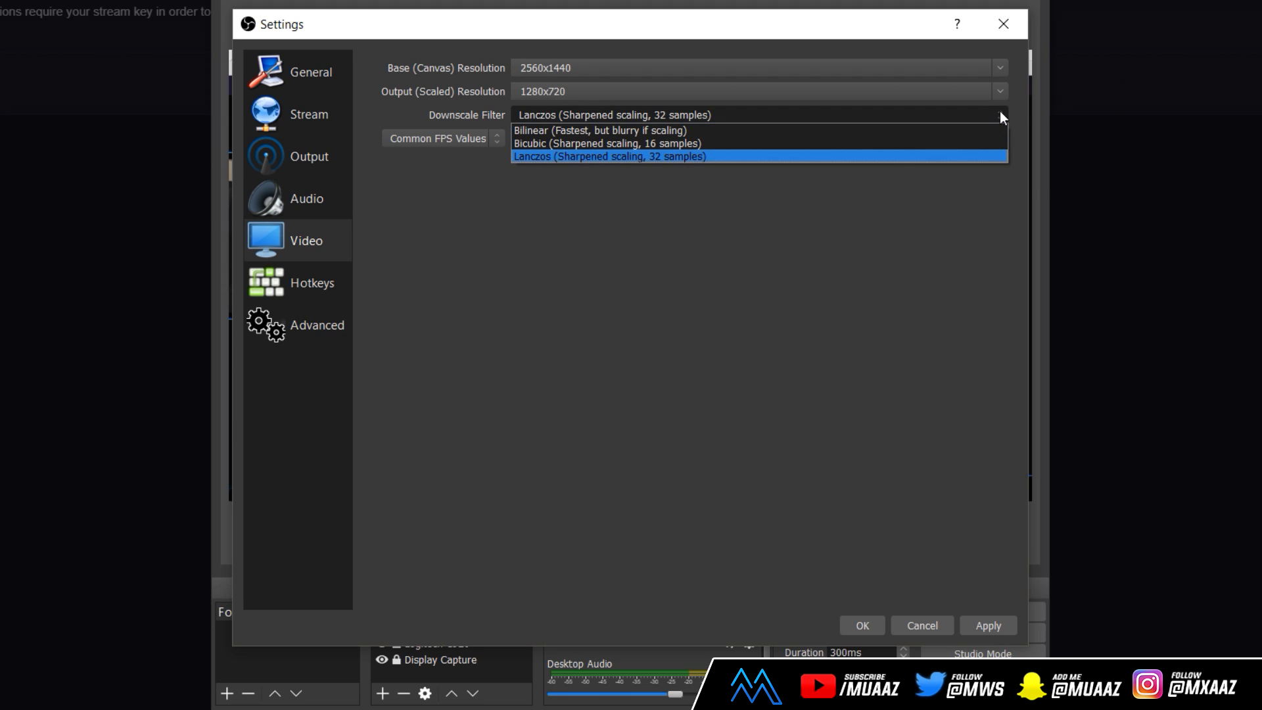
left_click(680, 407)
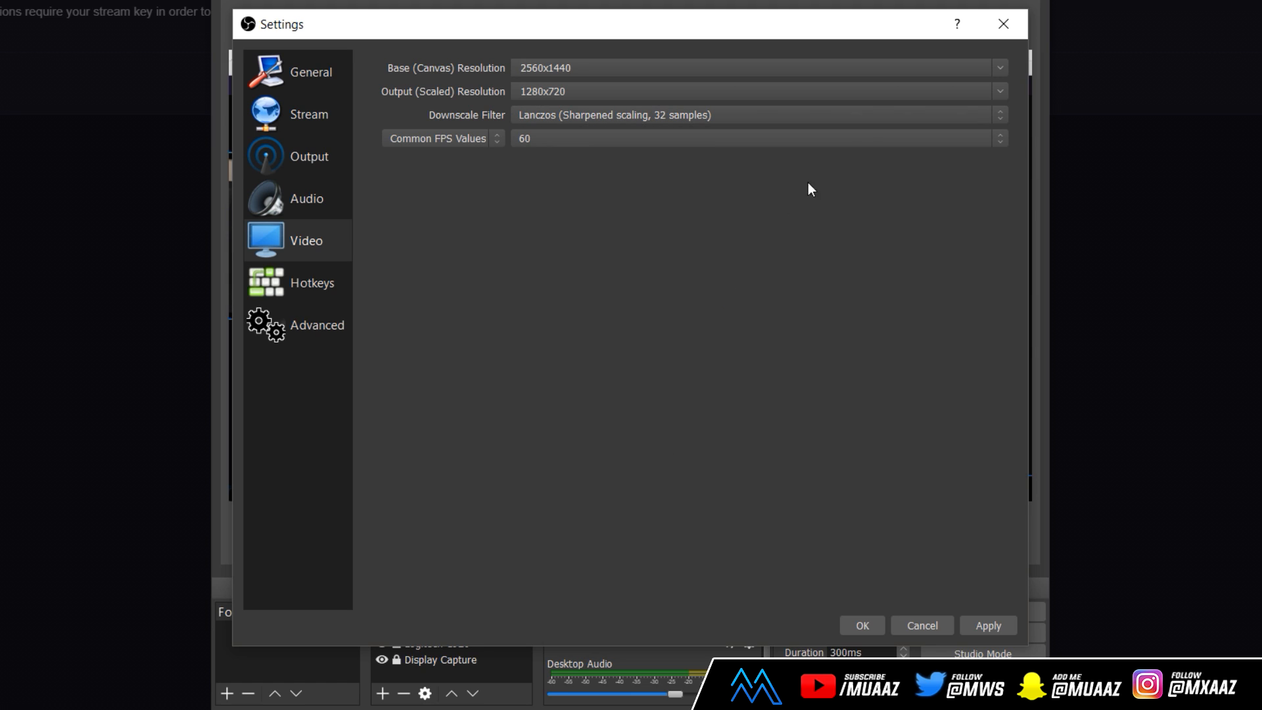
left_click(864, 139)
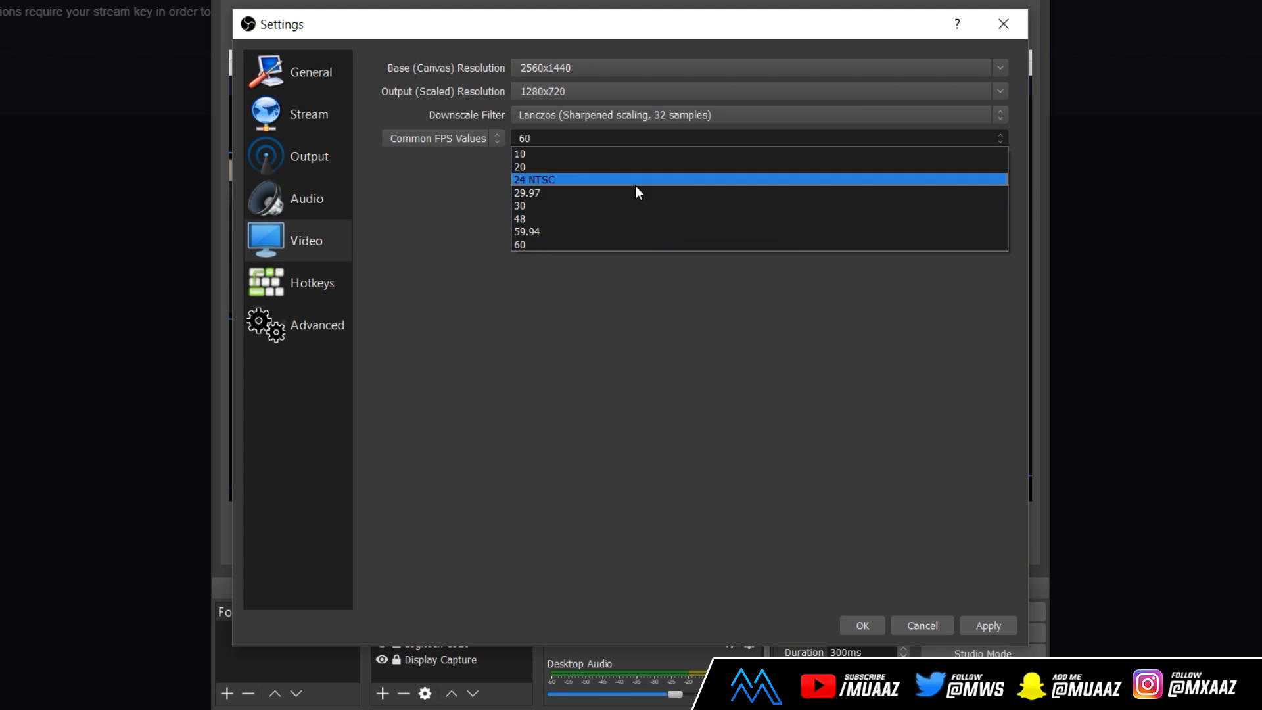
left_click(475, 211)
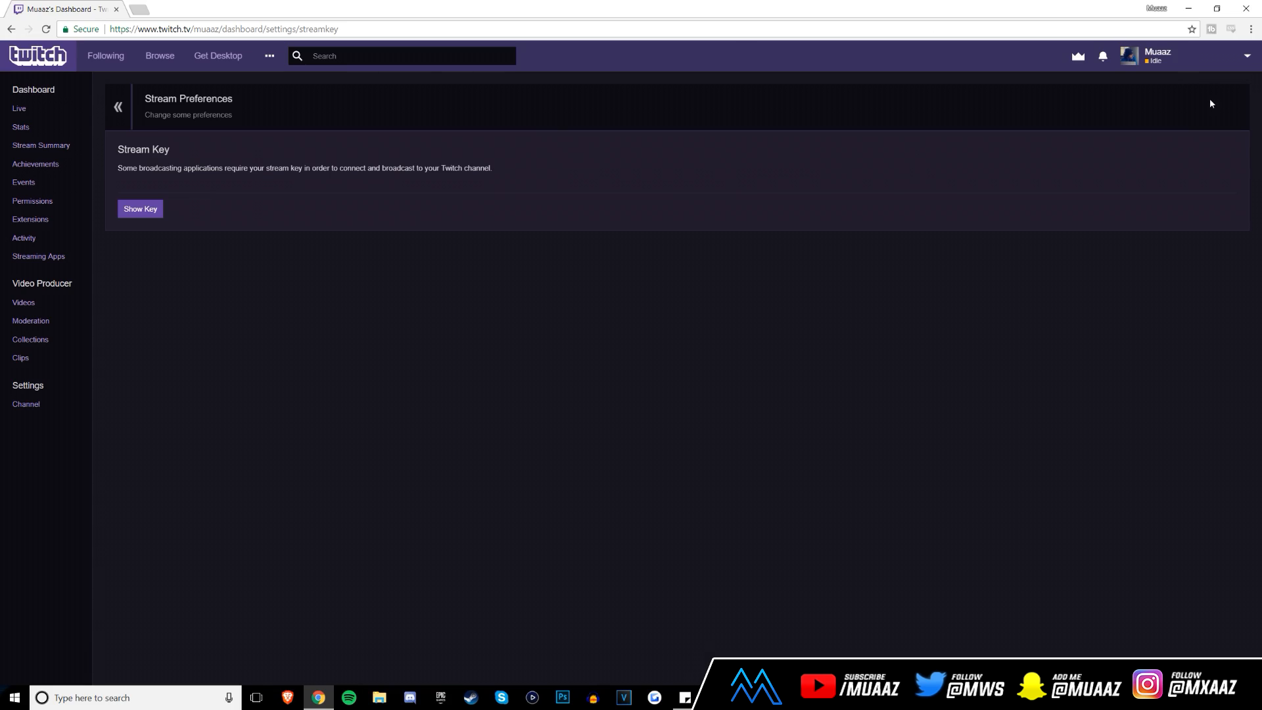
Step: Switch to the Twitch website and open the channel dashboard's live page to check the stream information and stream health
left_click(1211, 61)
left_click(1176, 238)
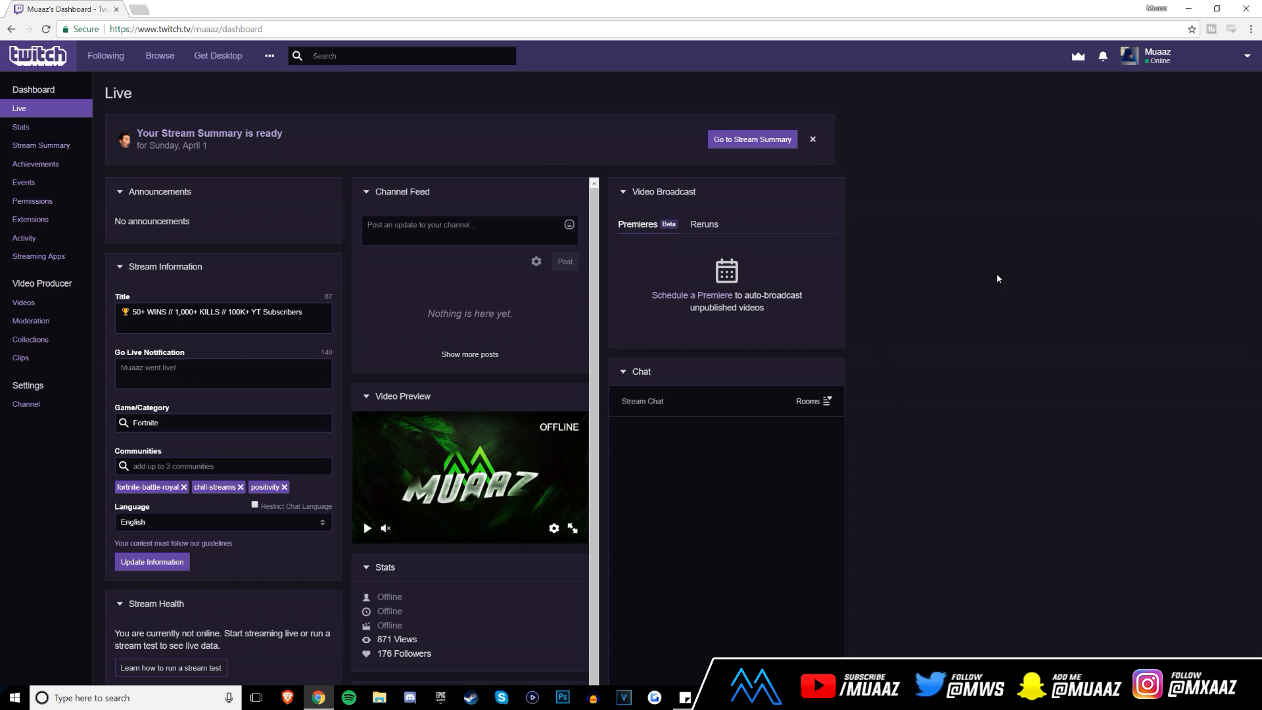
scroll(997, 274, "down", 3)
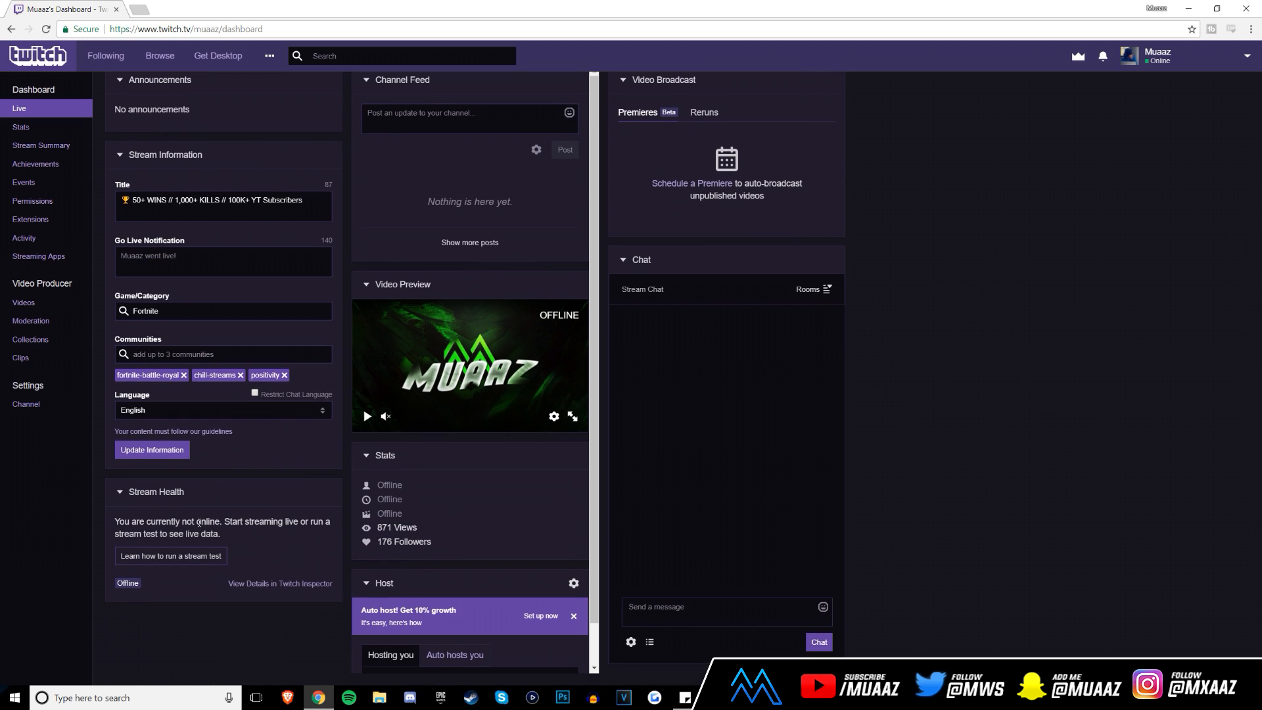